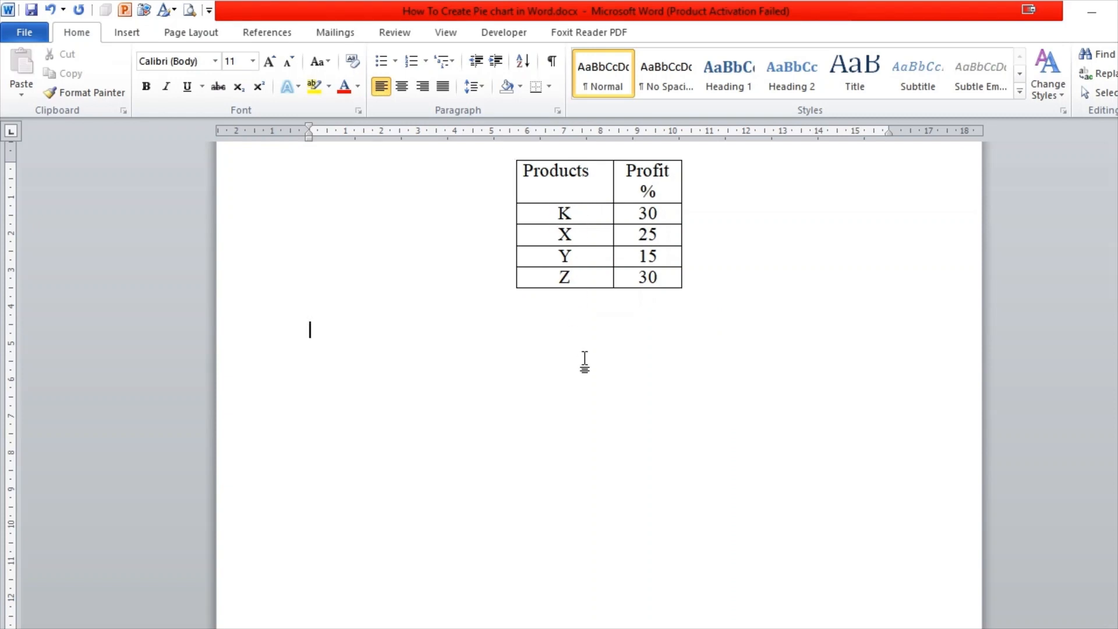
left_click(584, 213)
left_click(584, 239)
left_click(585, 261)
left_click(587, 278)
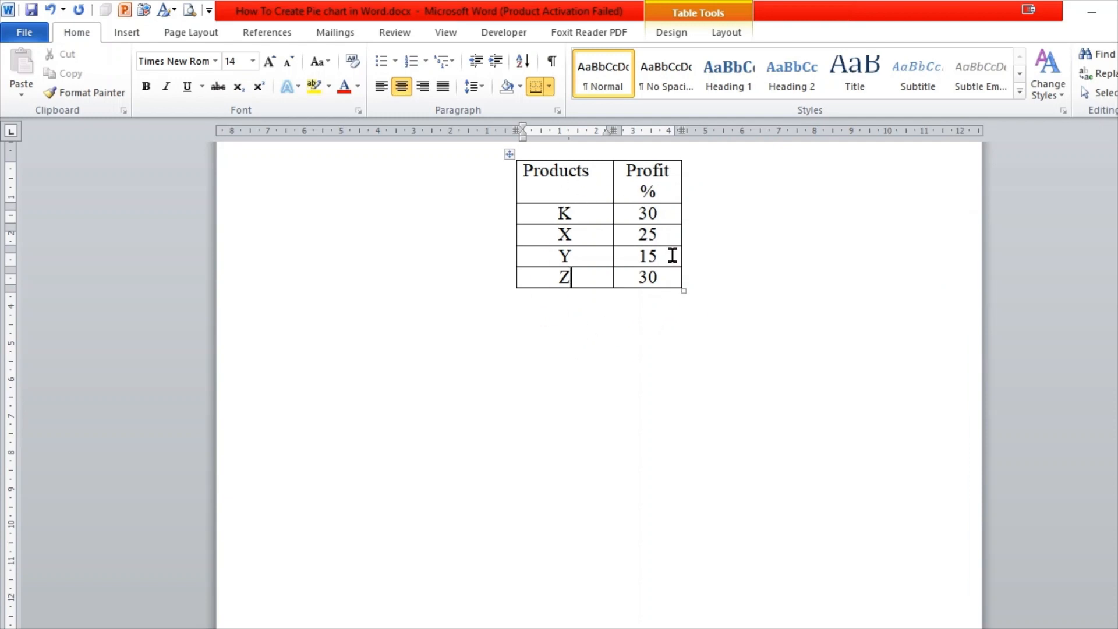
Insert a basic 2-D pie chart on the empty line below the Products and Profit % table
left_click(348, 327)
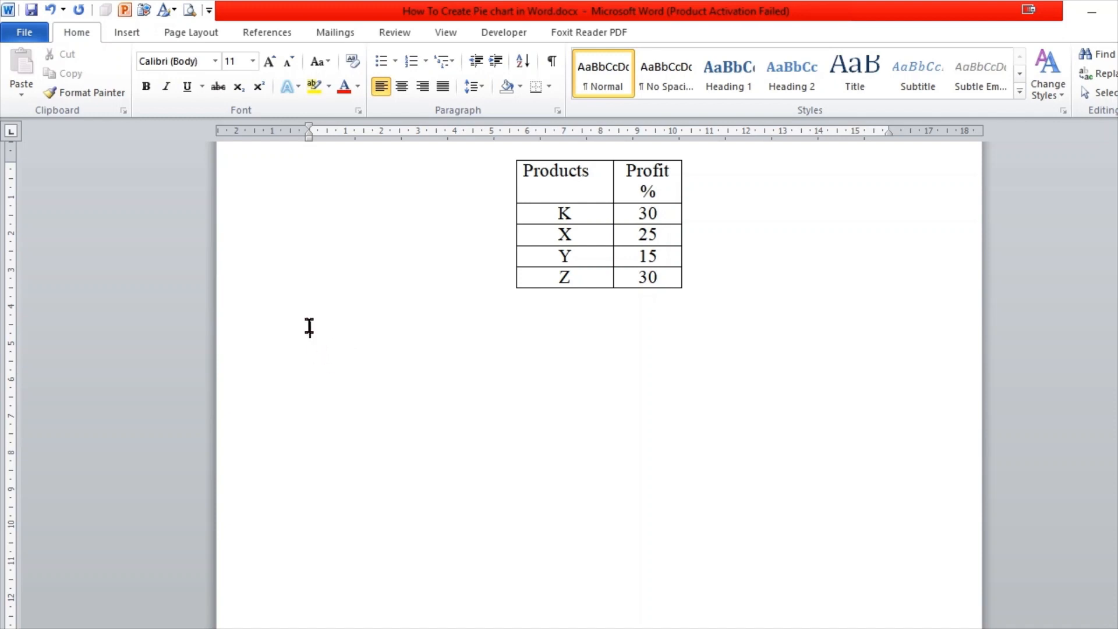
left_click(126, 35)
left_click(344, 74)
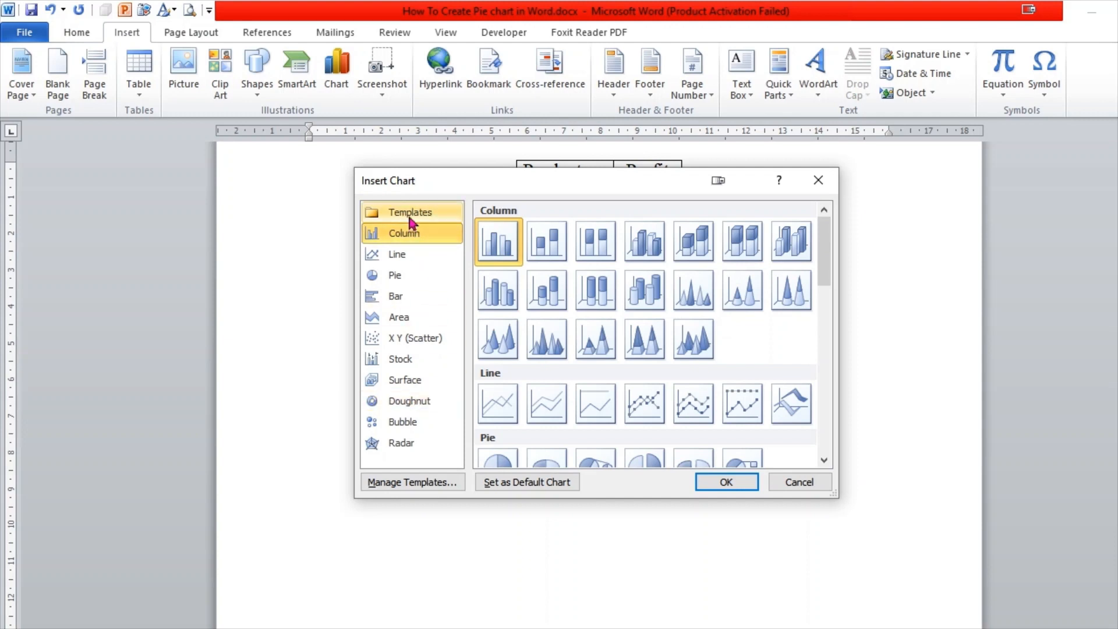
left_click(394, 280)
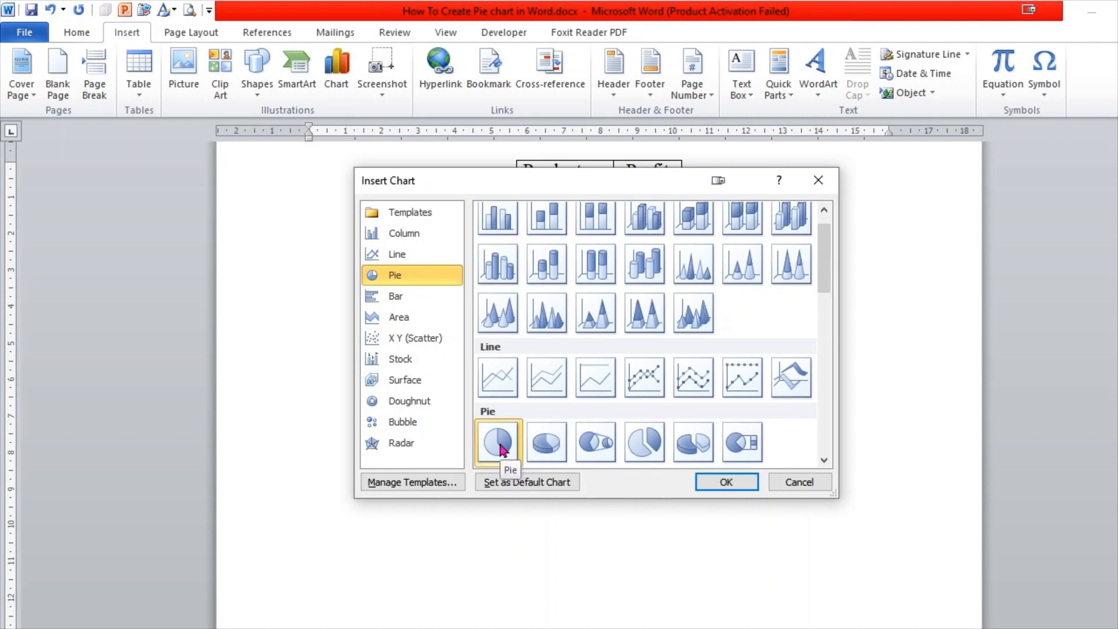
left_click(725, 482)
Resize the document window and the chart data window so they sit side by side without overlapping
left_click_drag(589, 399, 634, 404)
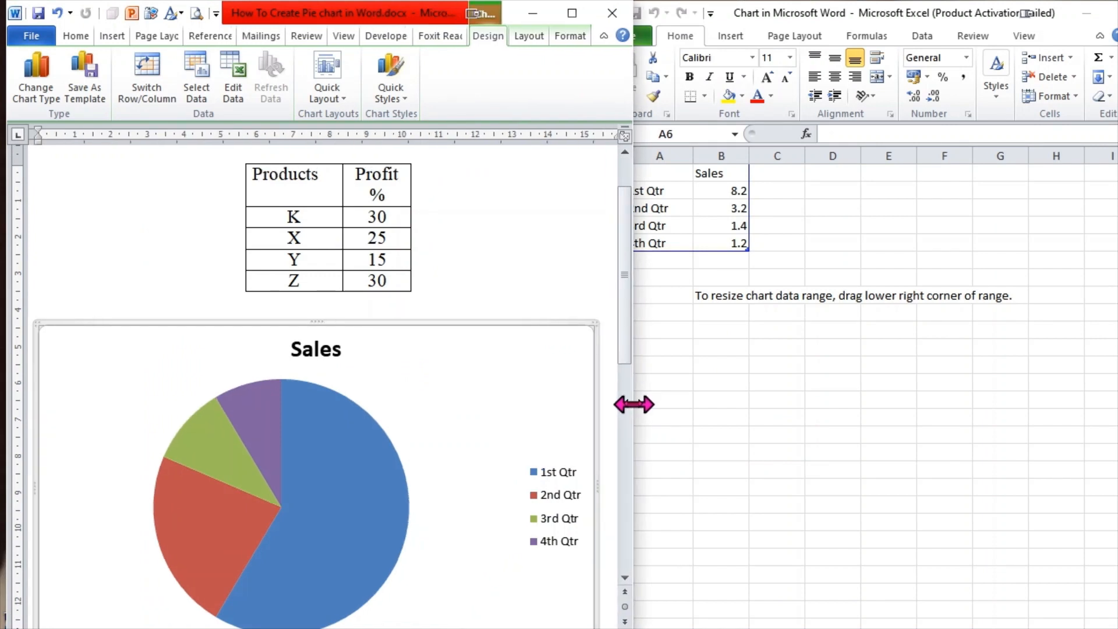
left_click(710, 395)
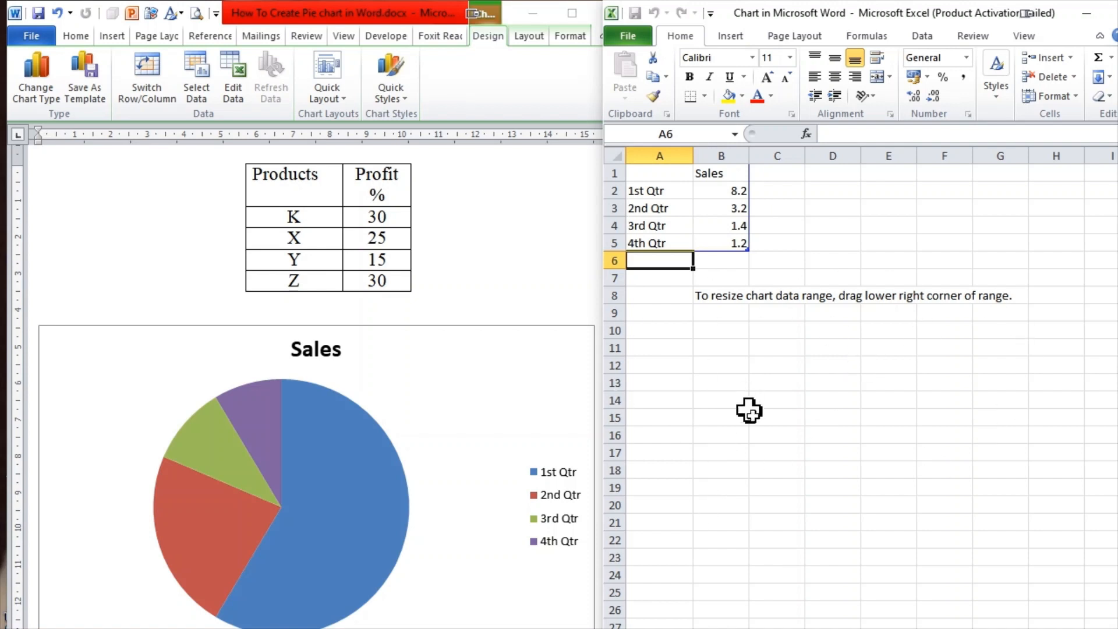
left_click(844, 384)
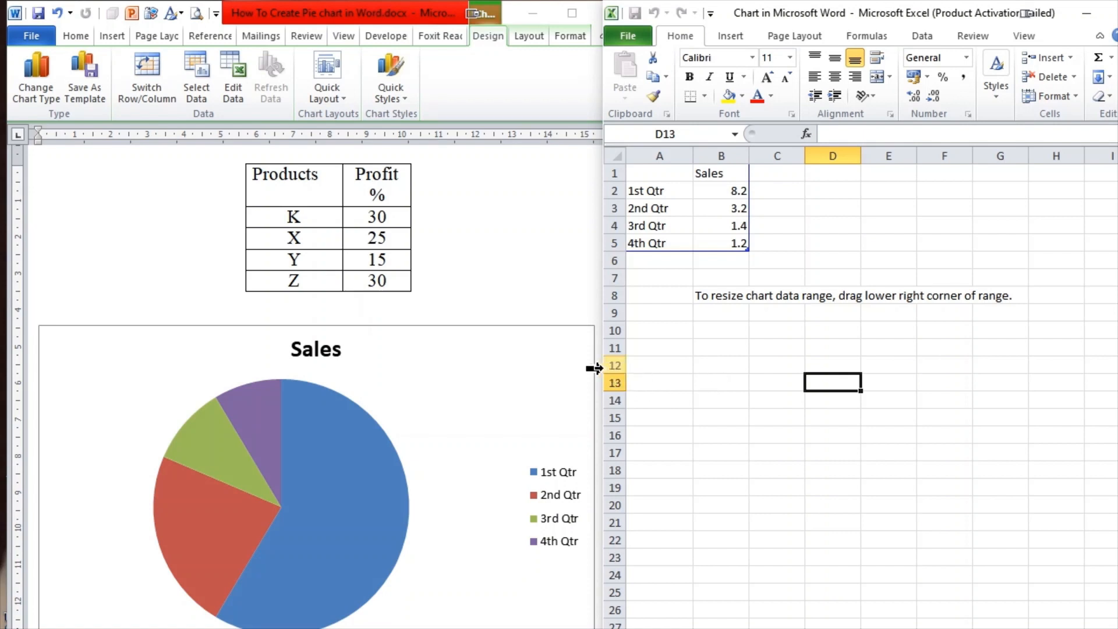
left_click_drag(599, 368, 630, 371)
left_click(729, 362)
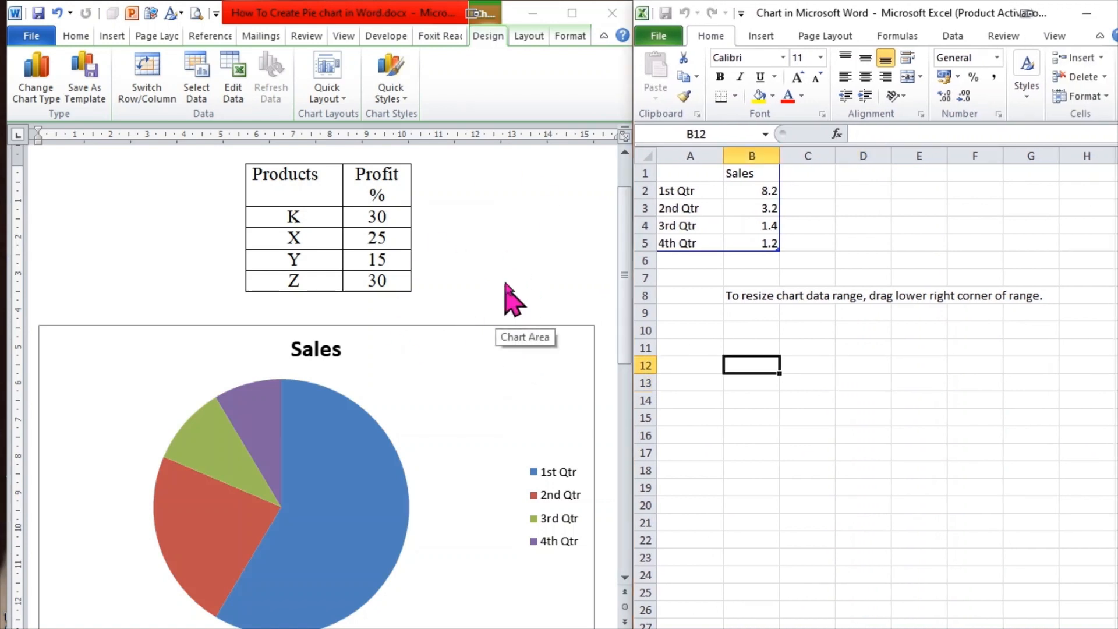
left_click(511, 240)
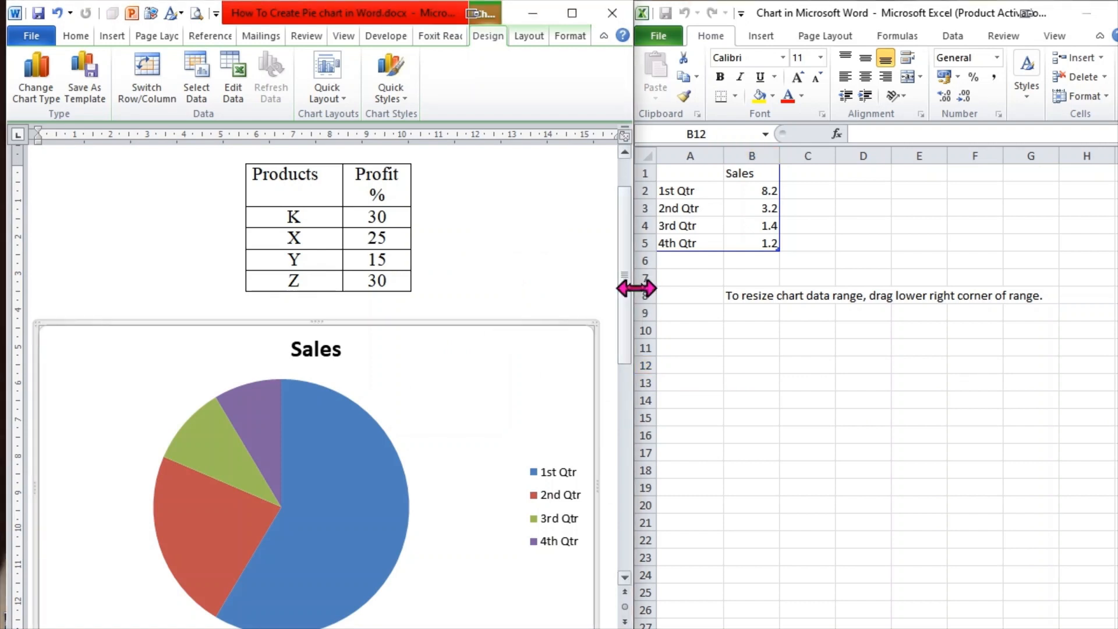
mouse_move(639, 287)
left_mouse_down()
mouse_move(619, 287)
mouse_move(639, 289)
left_mouse_up()
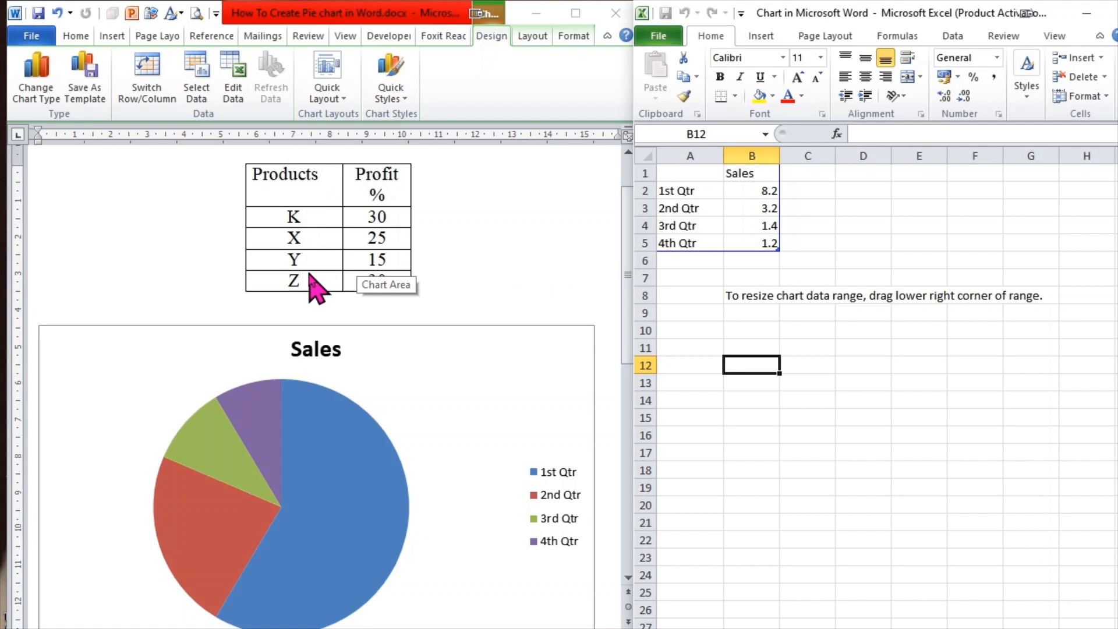
Replace the category labels in cells A2 to A5 of the chart data with K, X, Y and Z
left_click(687, 192)
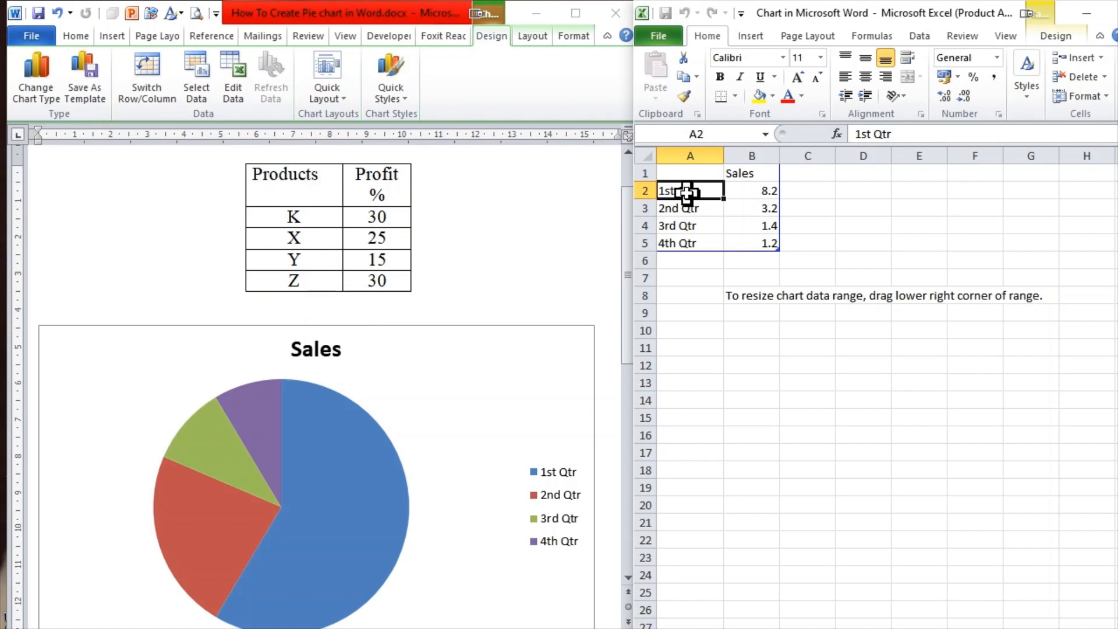
type("K")
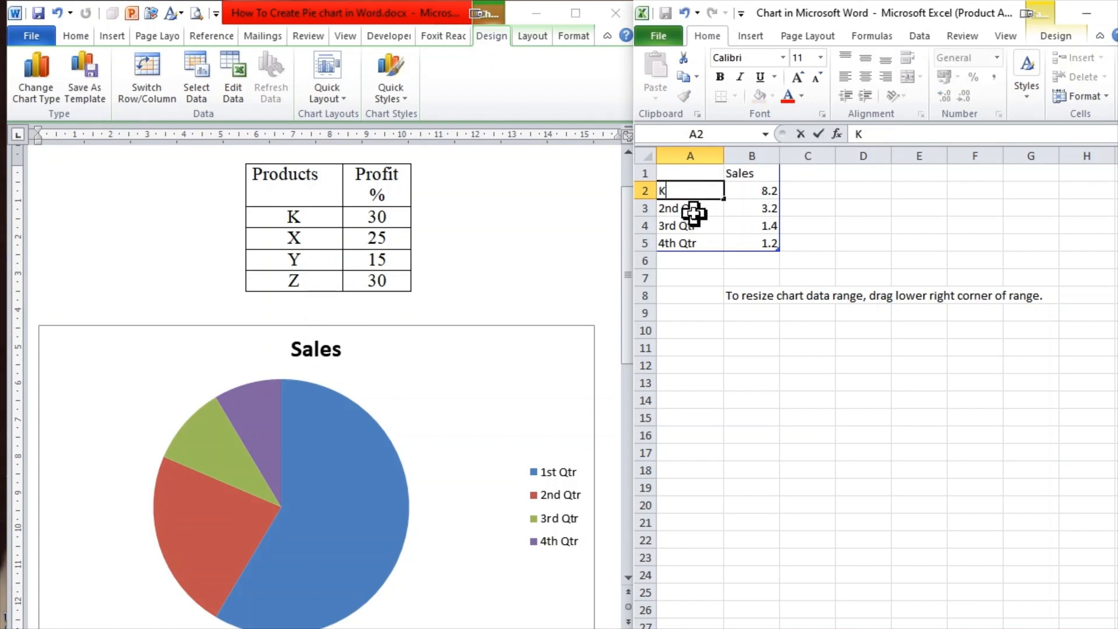
key("Return")
type("X")
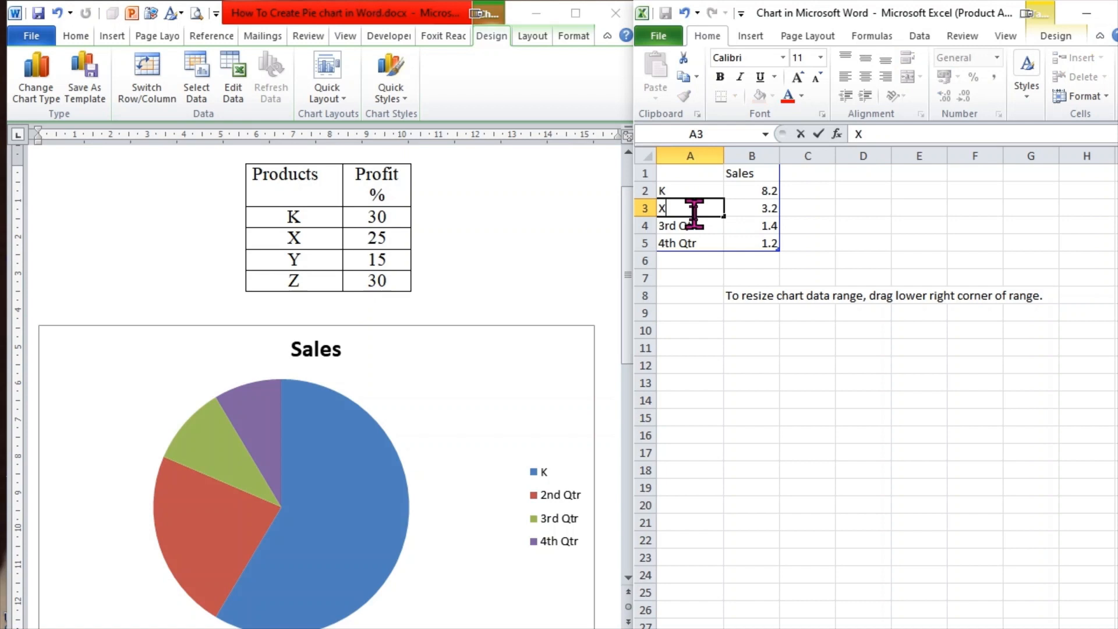
key("Return")
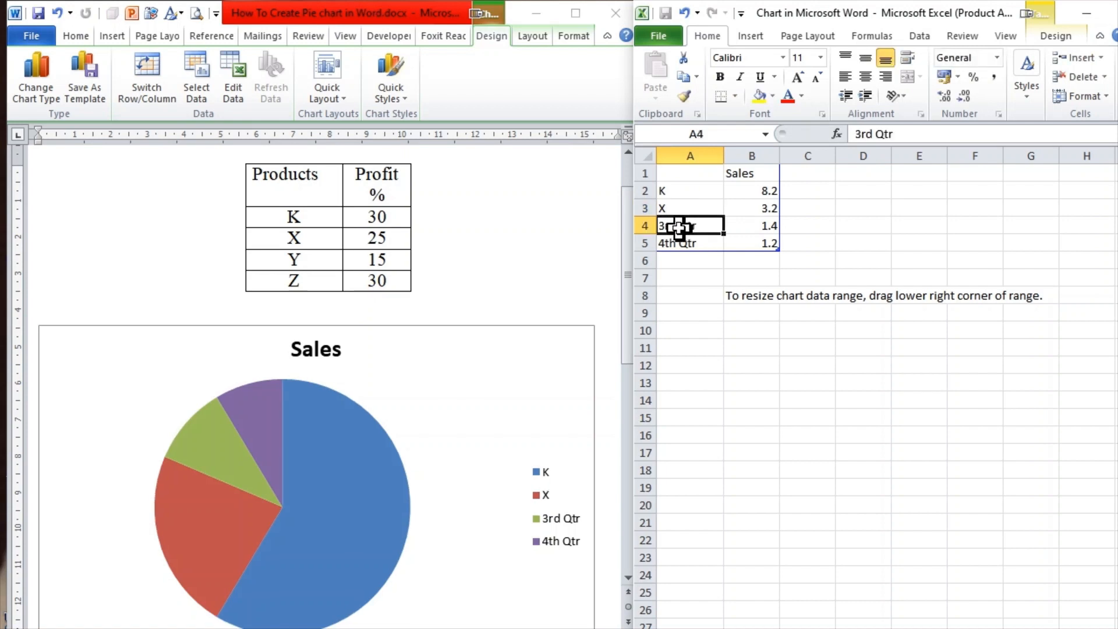
type("Y")
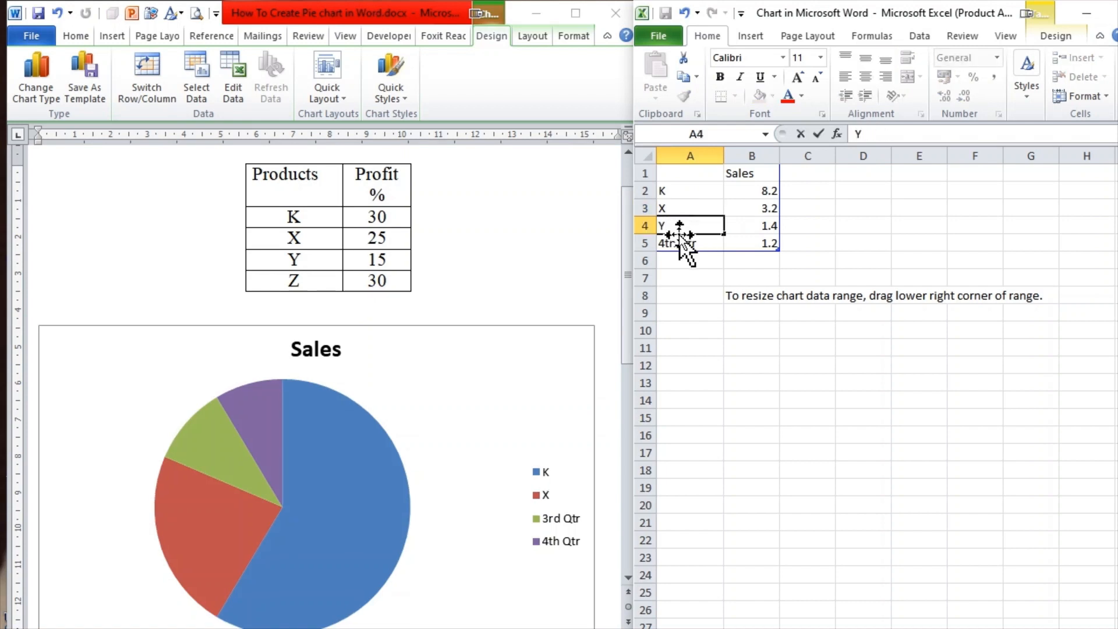
left_click(678, 262)
left_click(677, 243)
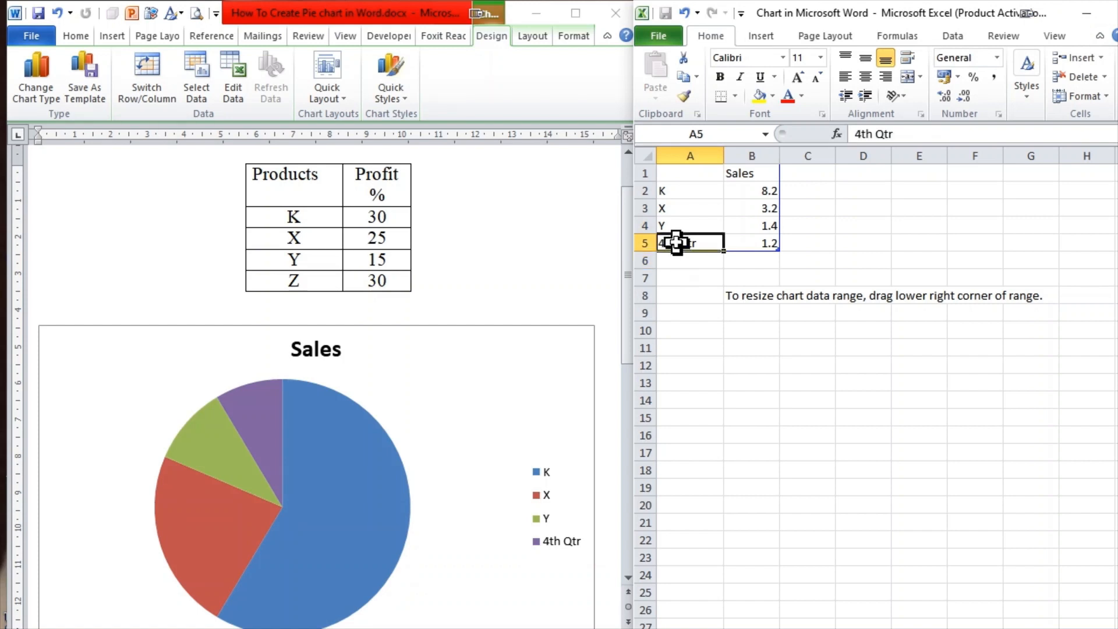
type("Z")
left_click(823, 229)
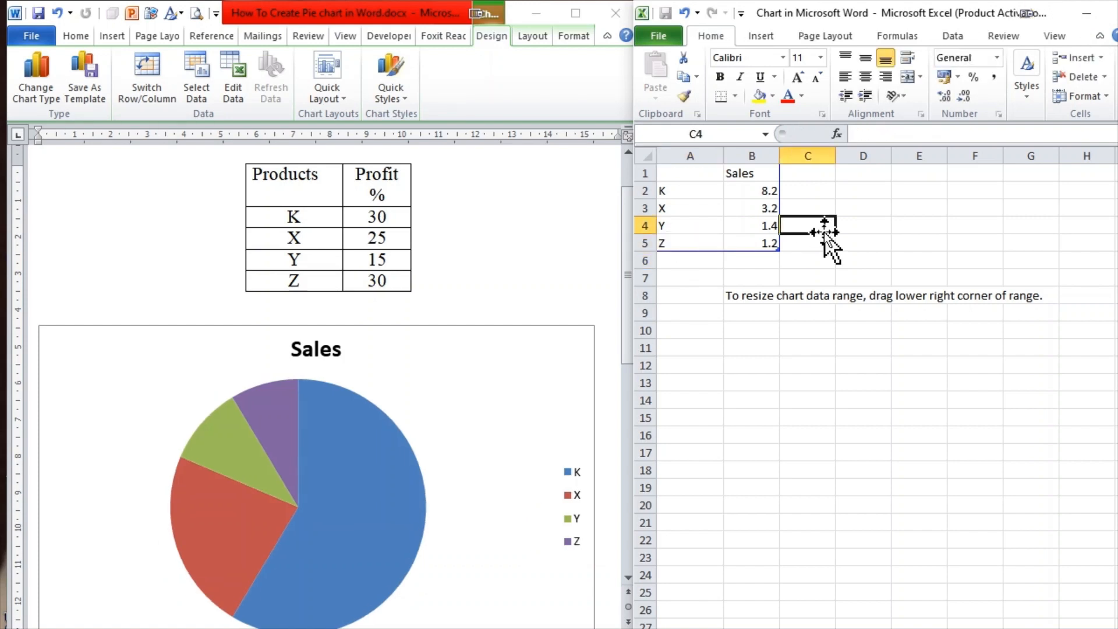
Change the series heading in cell B1 of the chart data to "Profit %"
left_click(741, 176)
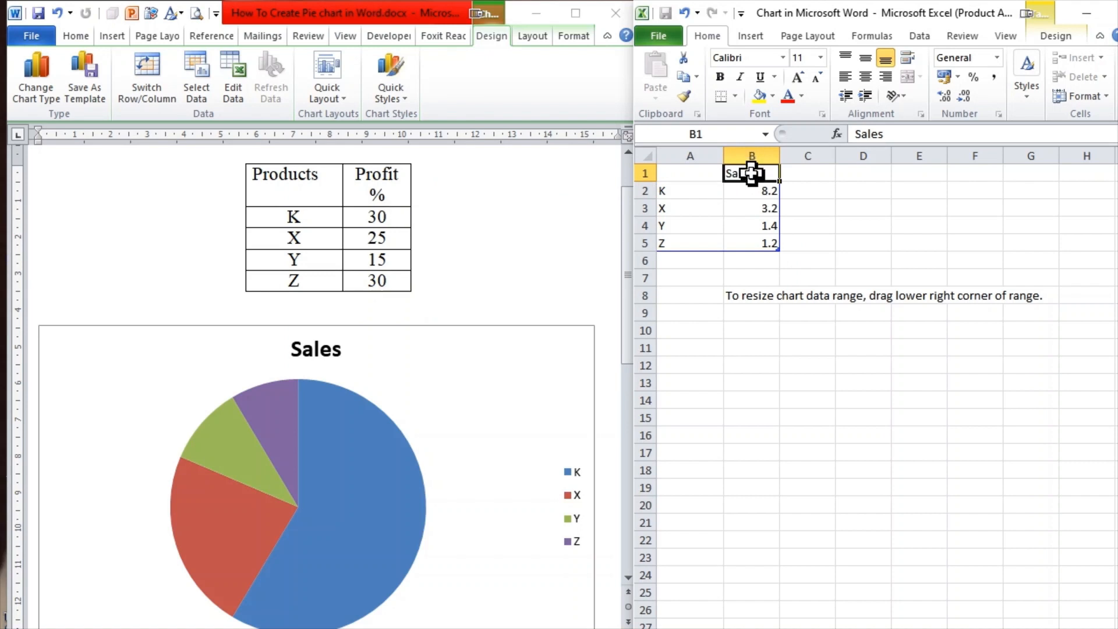
type("Profit")
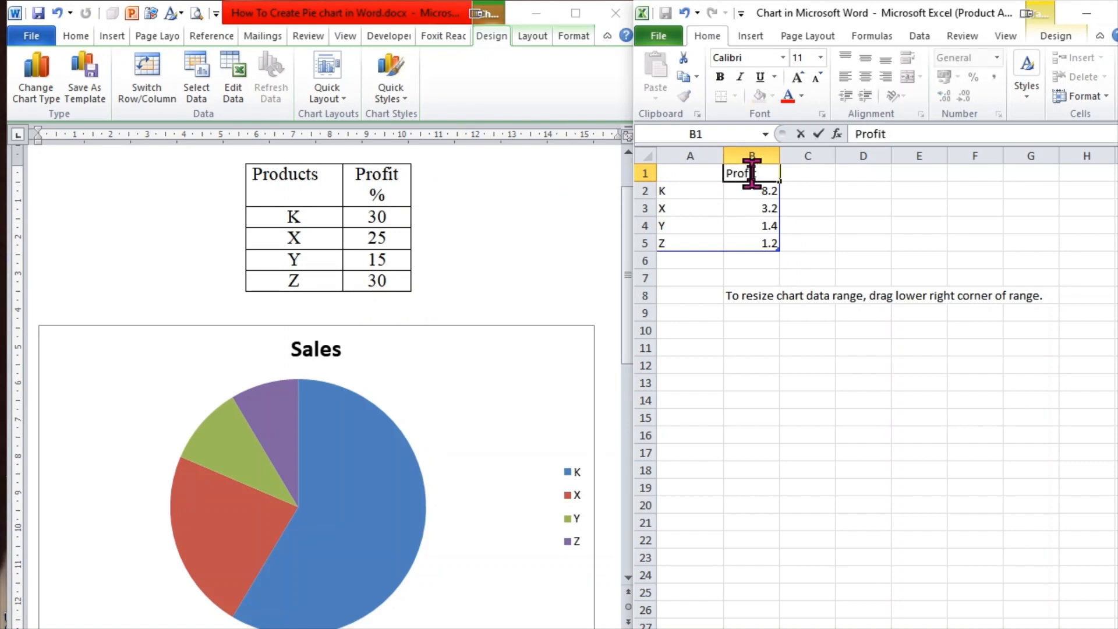
type(" %")
left_click(906, 206)
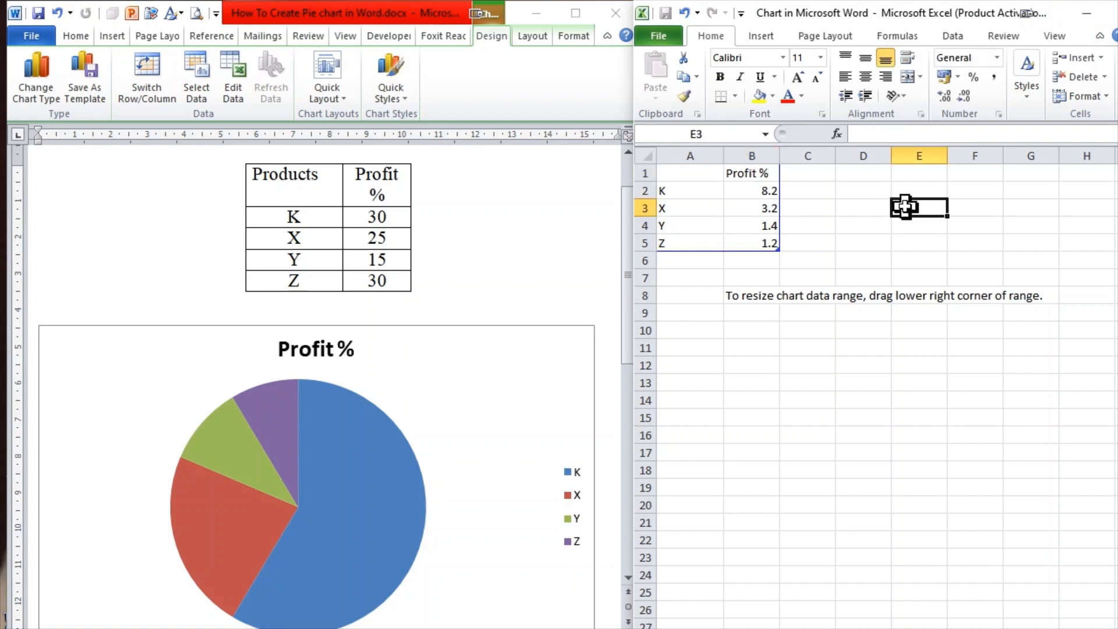
Enter the profit values 30, 25, 15 and 30 for K, X, Y and Z in cells B2 to B5
left_click(762, 191)
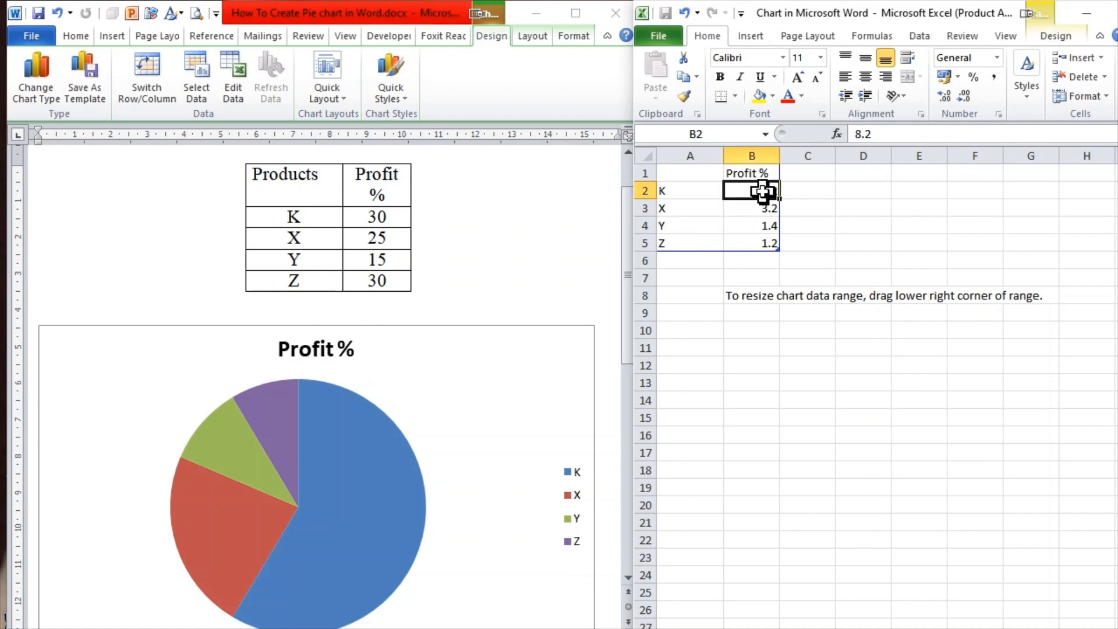
type("30")
left_click(770, 212)
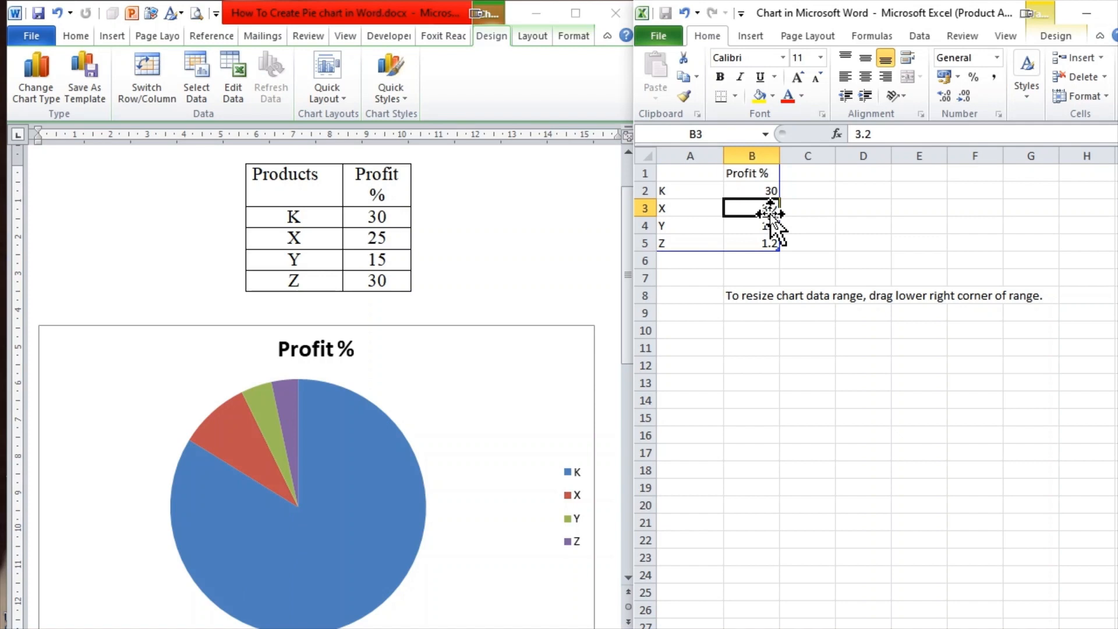
type("25")
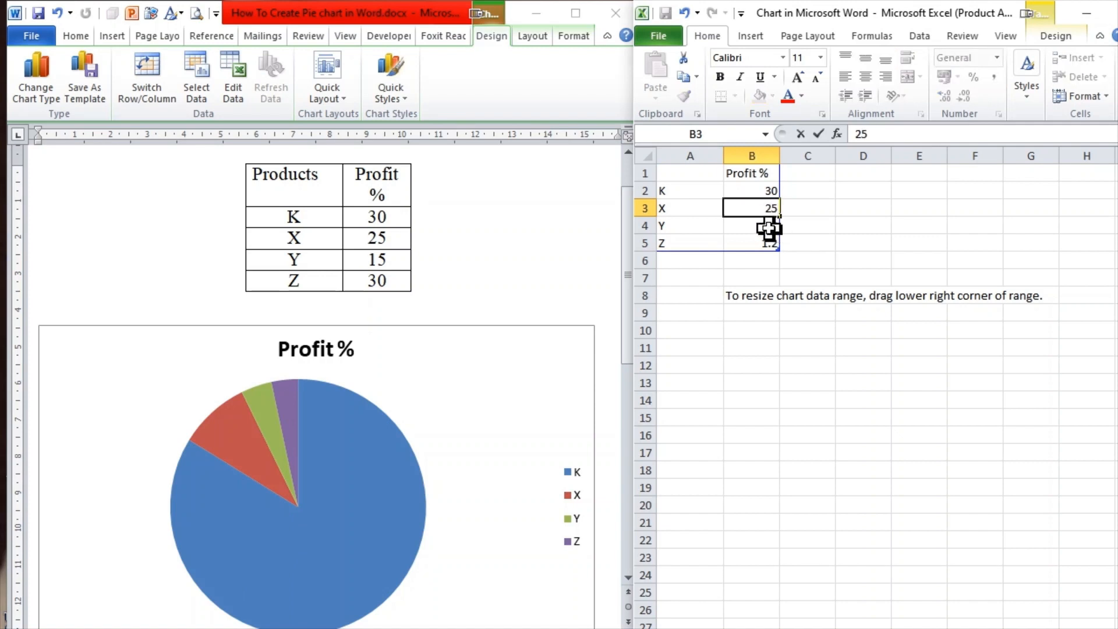
left_click(768, 228)
type("15")
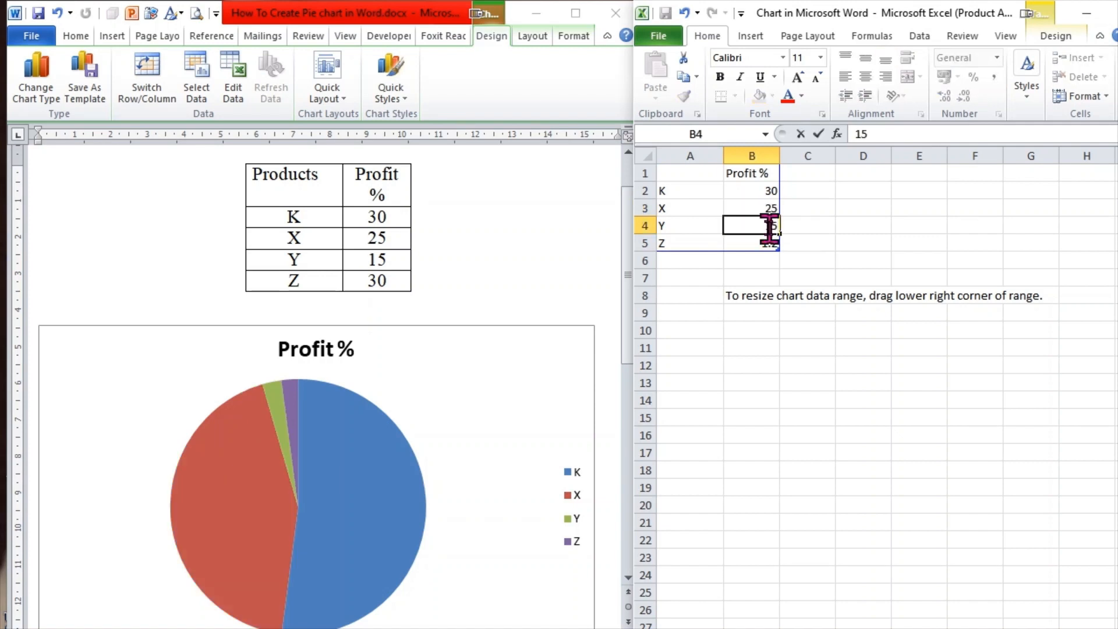
left_click(756, 242)
type("3")
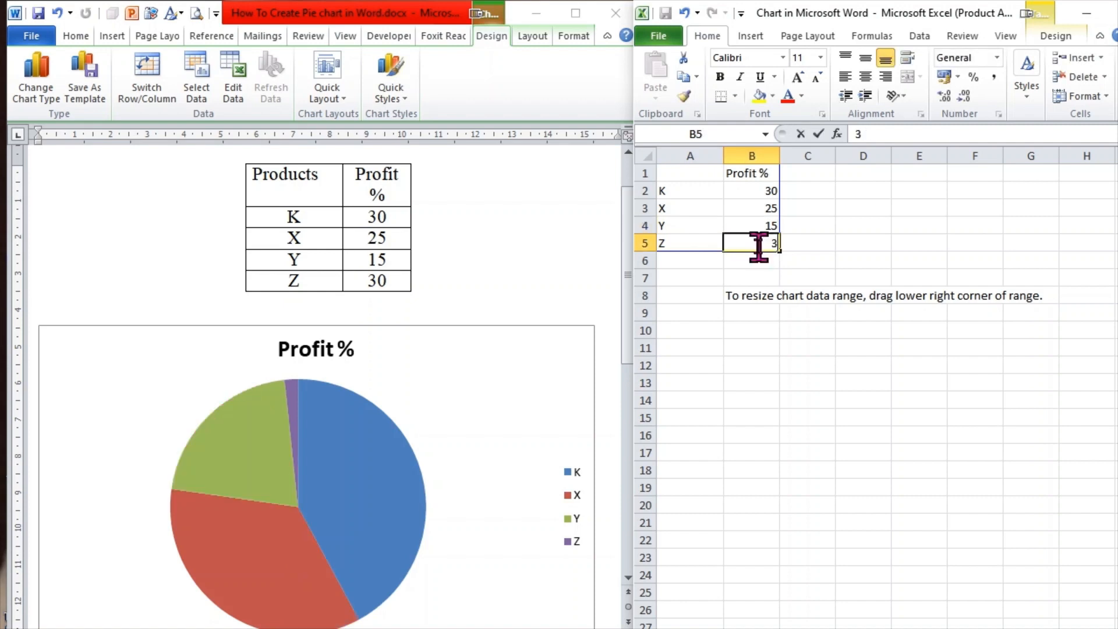
type("0")
left_click(815, 242)
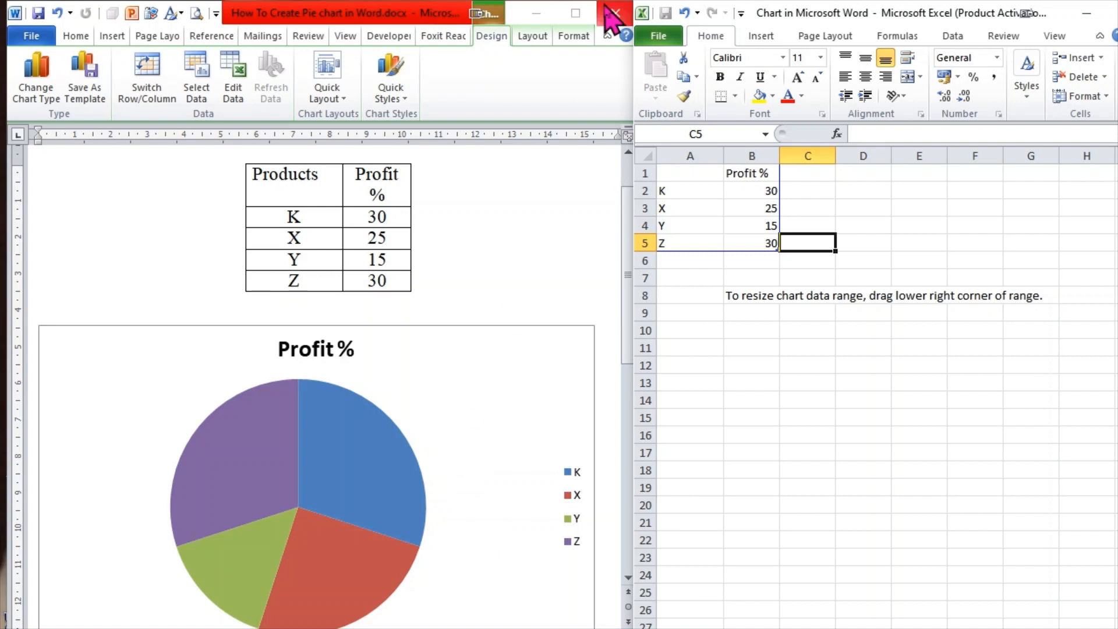
Maximize the document window, then change the chart to a 3-D pie with the blue Style 3
left_click(575, 13)
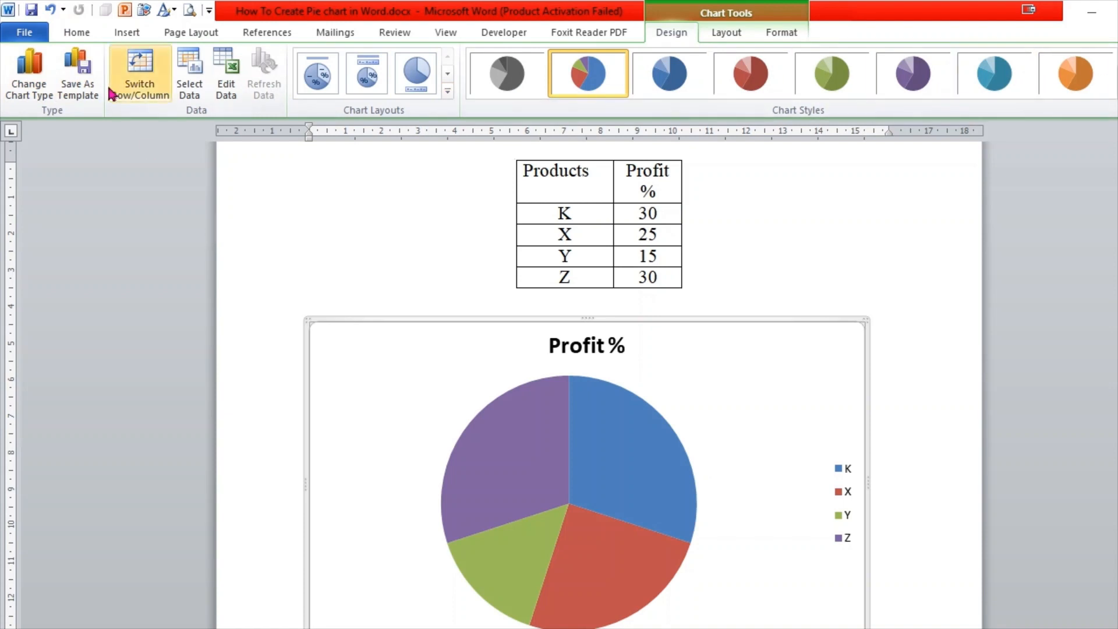
left_click(32, 81)
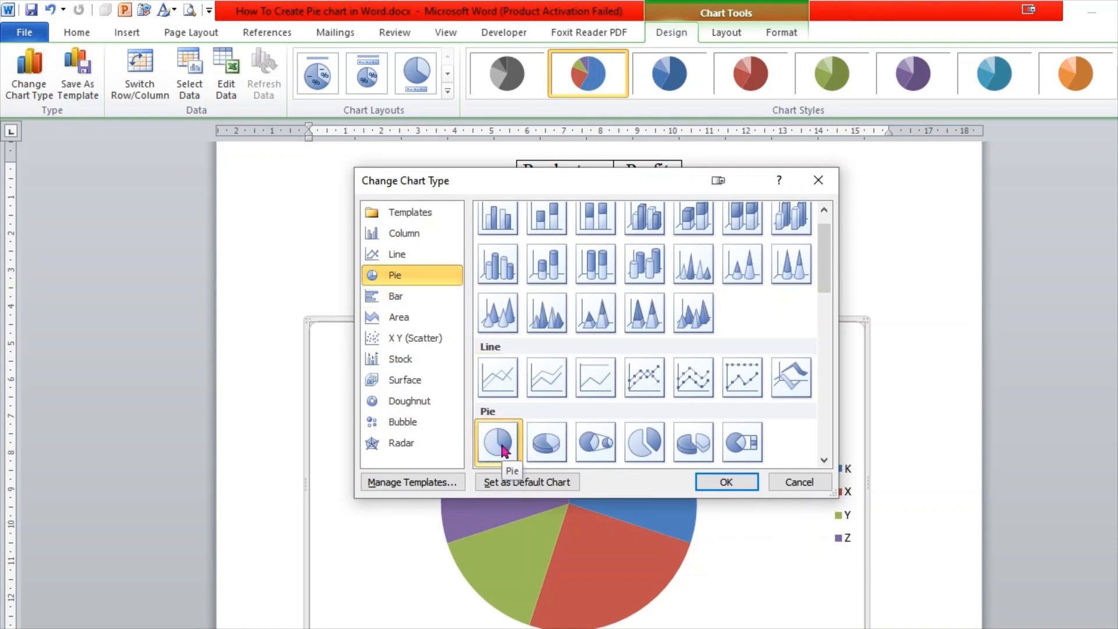
left_click(548, 445)
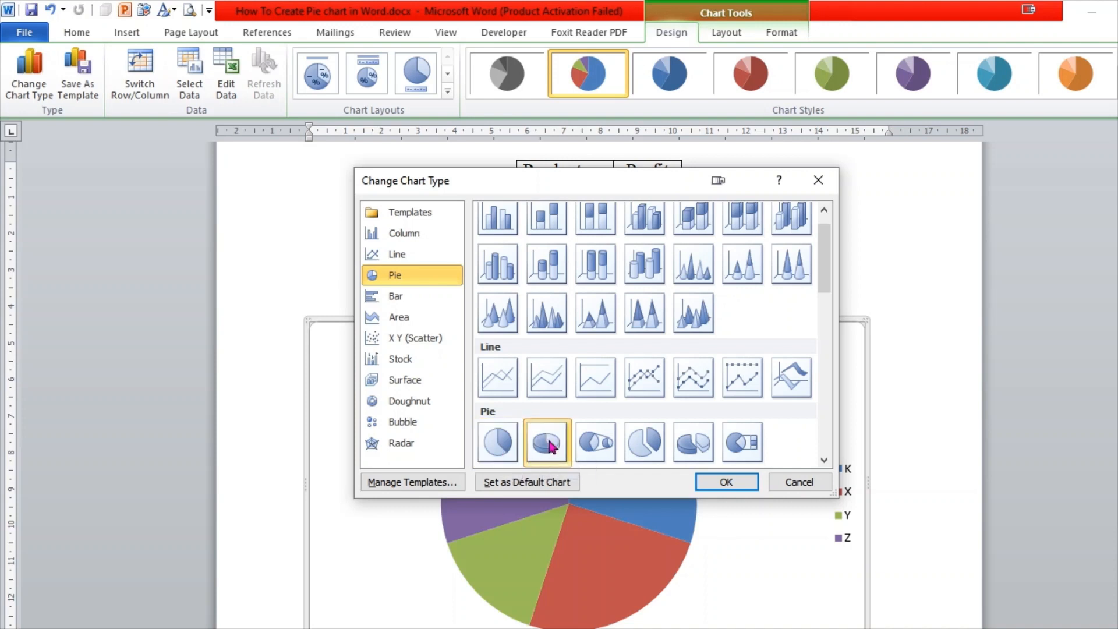
left_click(722, 481)
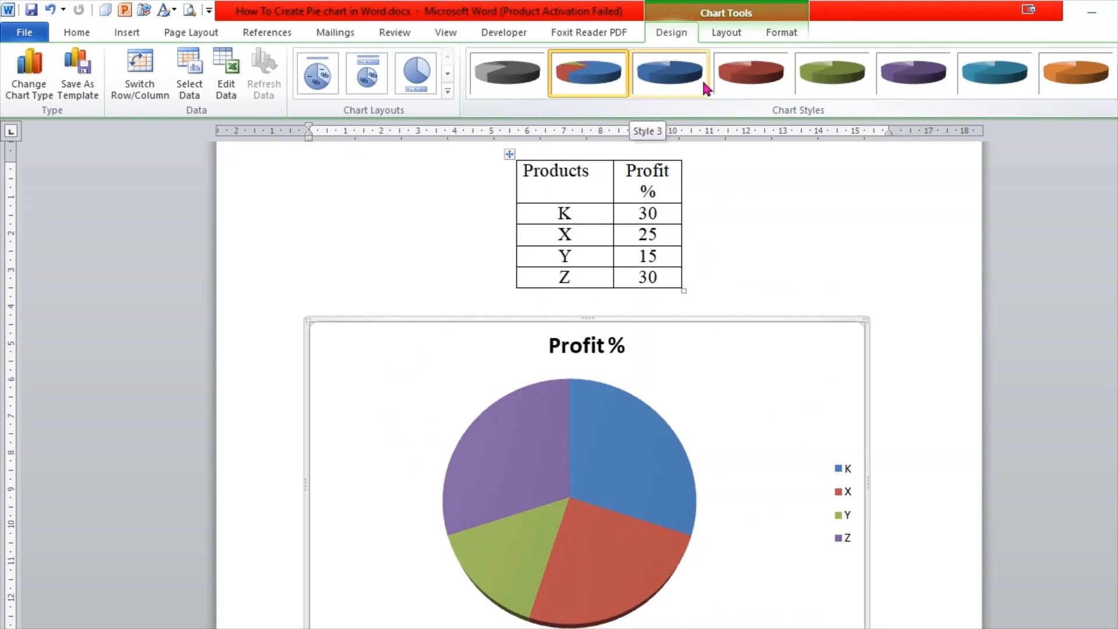
left_click(685, 86)
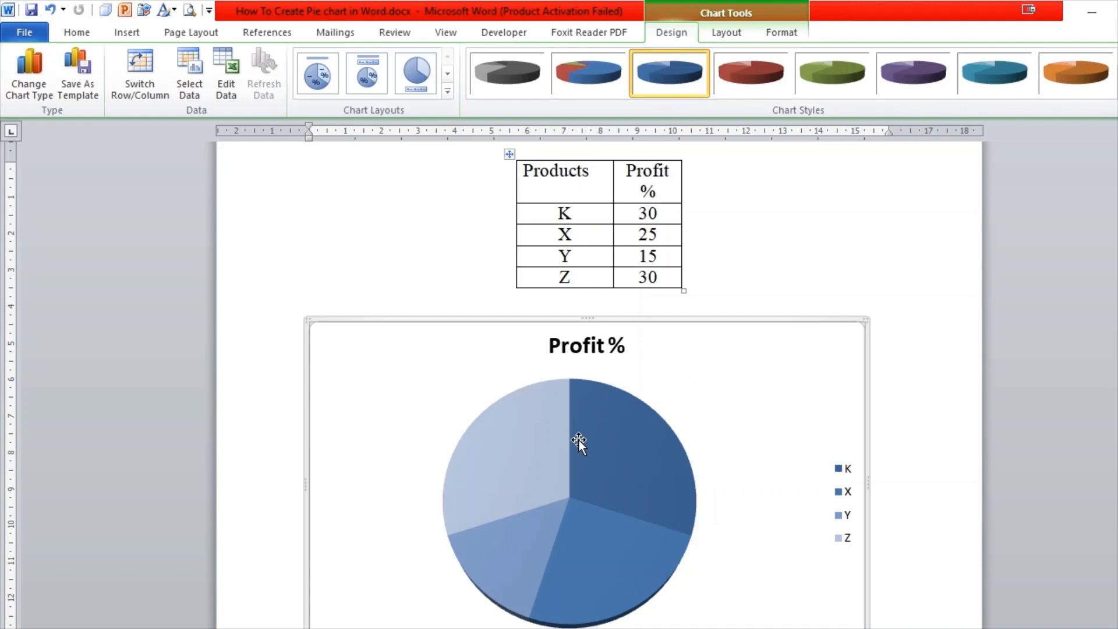
Tilt the 3-D pie chart by setting its Y rotation to 30° in the 3-D rotation settings
mouse_move(573, 459)
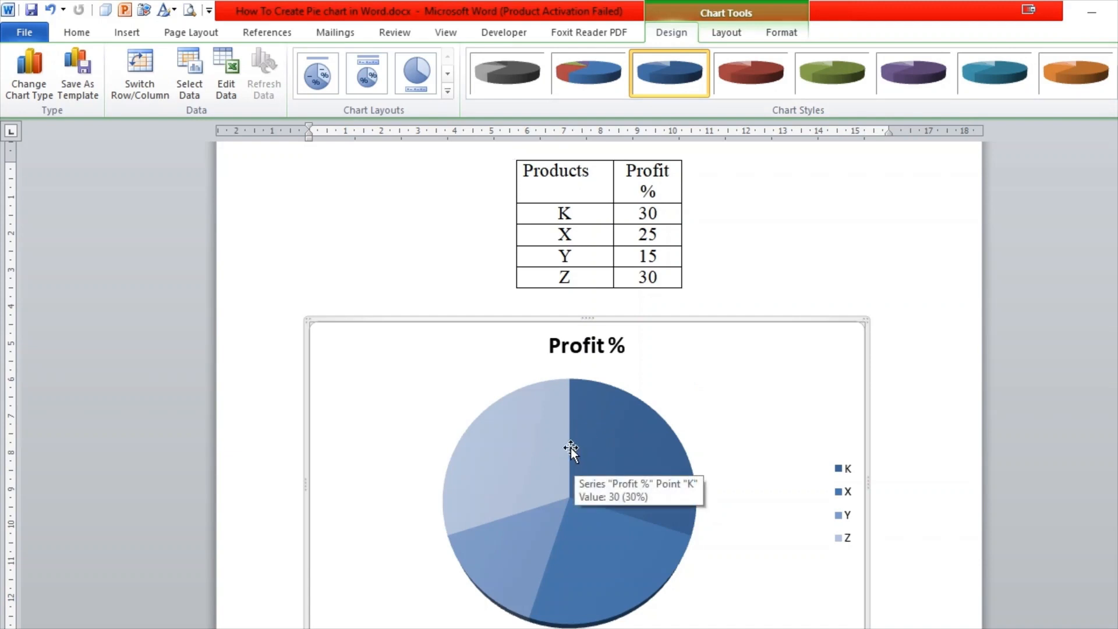
left_click(570, 448)
right_click(570, 449)
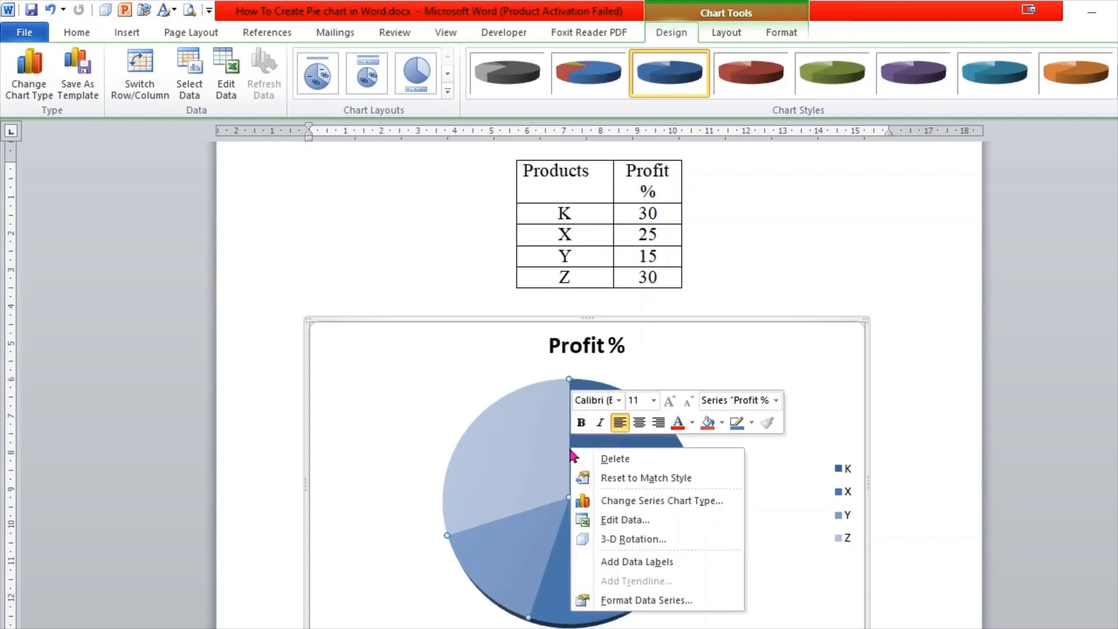
left_click(634, 540)
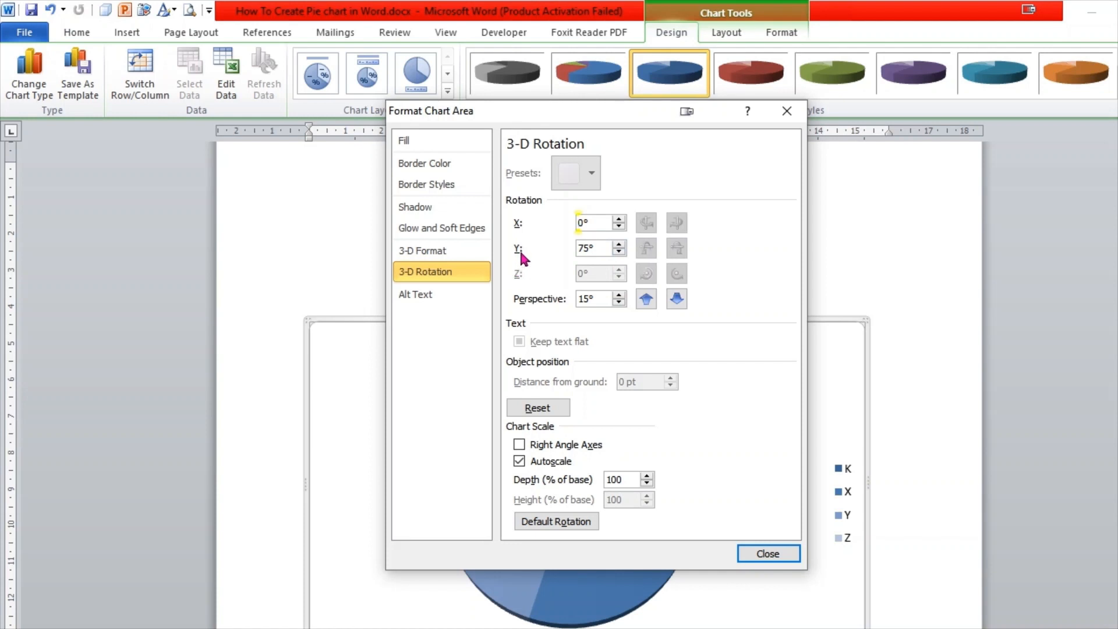
left_click(618, 252)
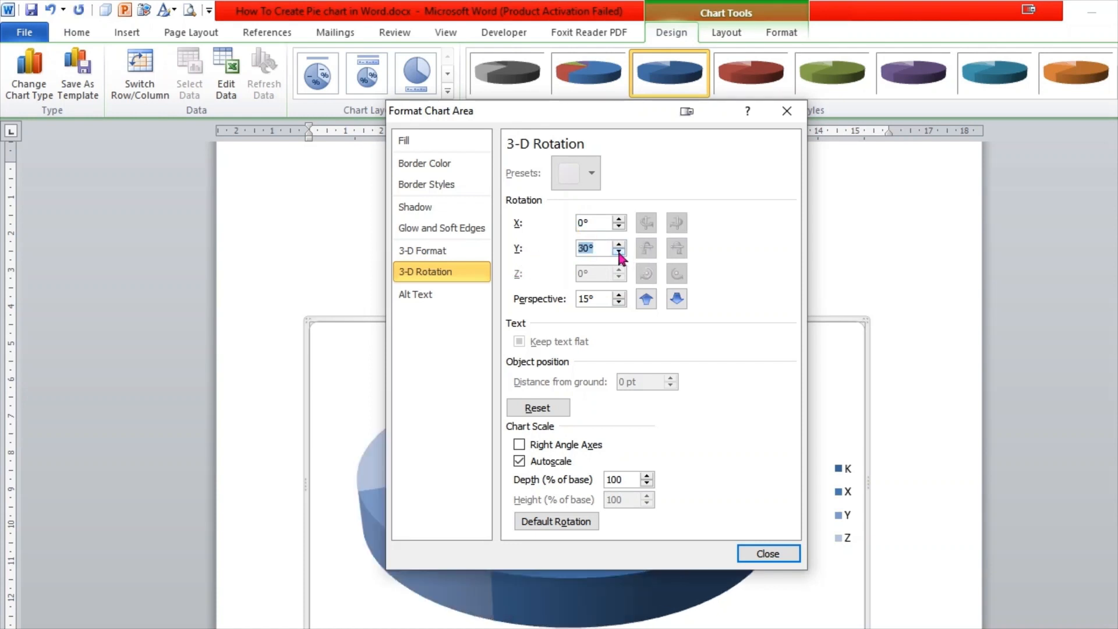
left_click(766, 553)
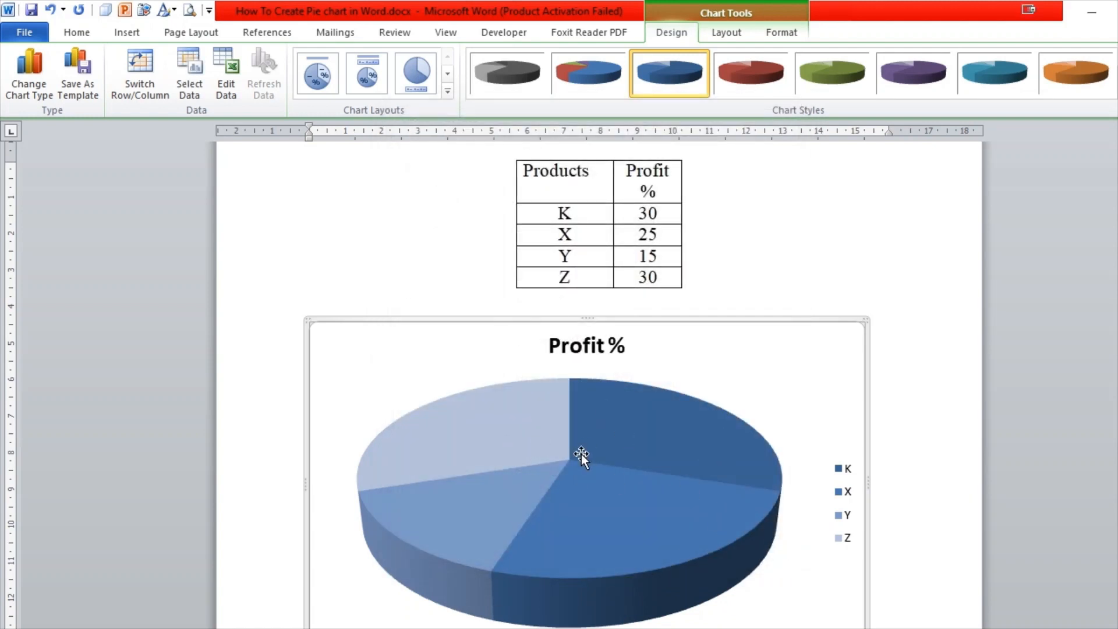
Apply the multicolour chart style to the 3-D pie so each product slice has its own colour
mouse_move(636, 515)
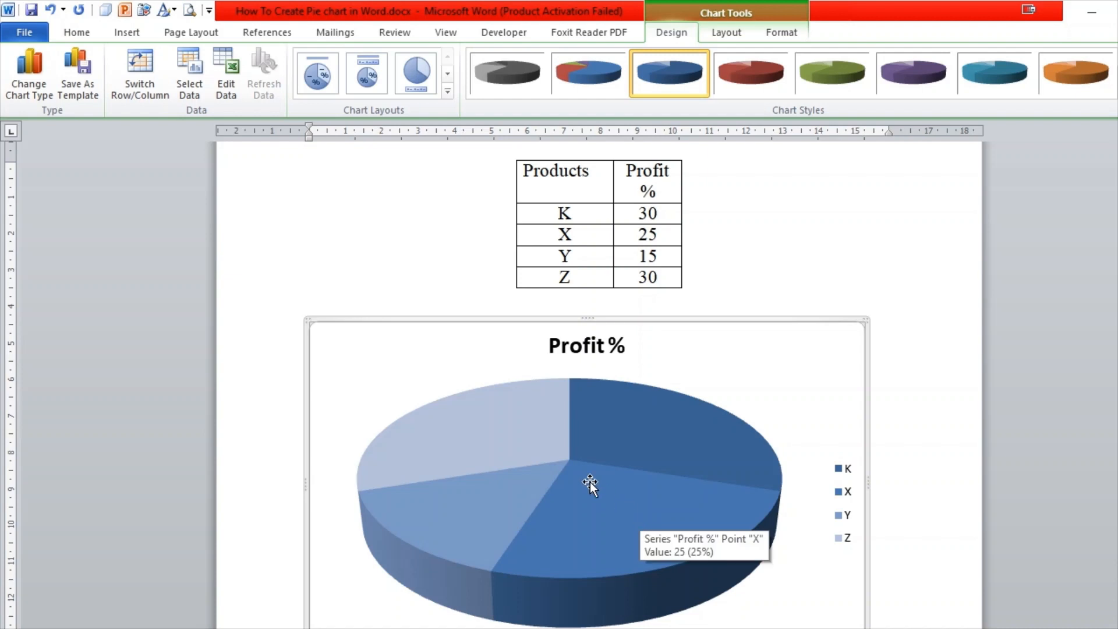
left_click(590, 77)
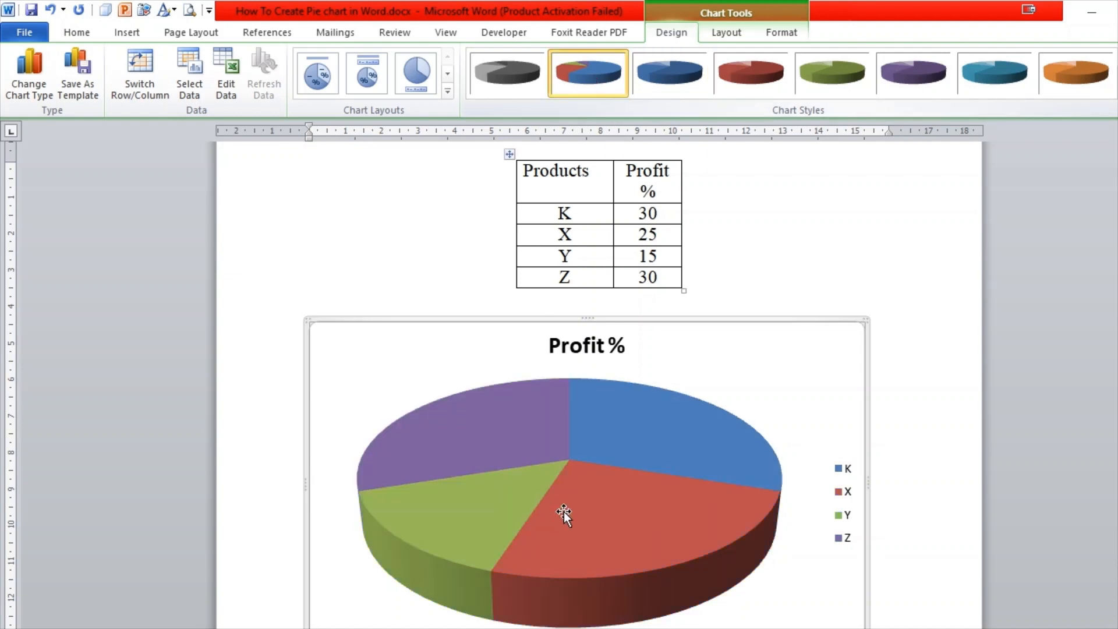
mouse_move(449, 500)
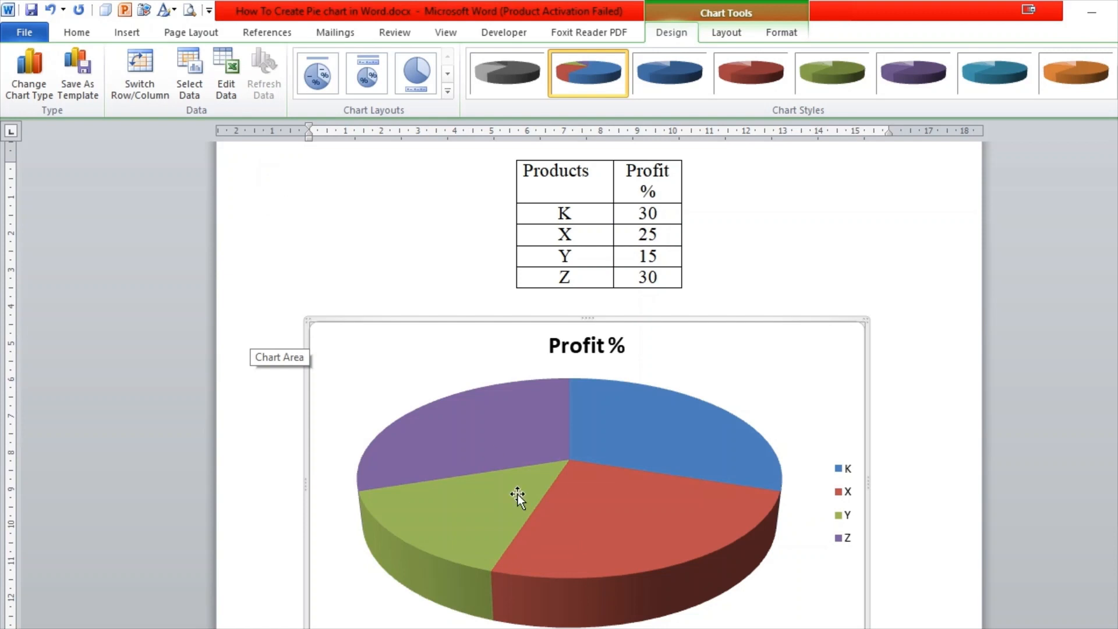
mouse_move(546, 497)
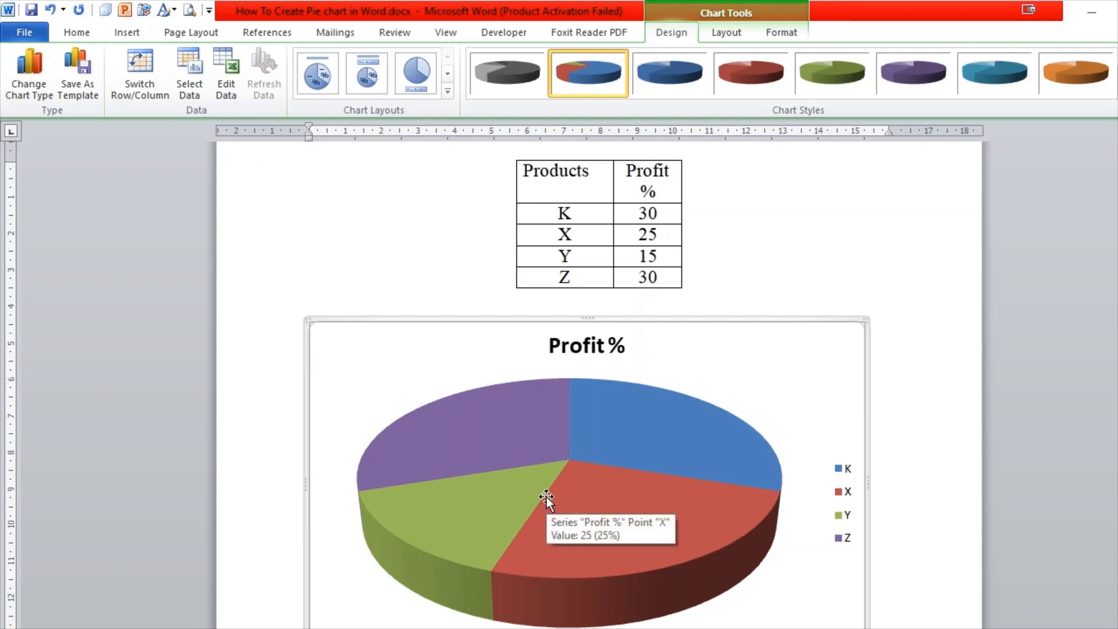
Open the chart's data sheet to review the profit values, and return to the maximized document window
left_click(225, 93)
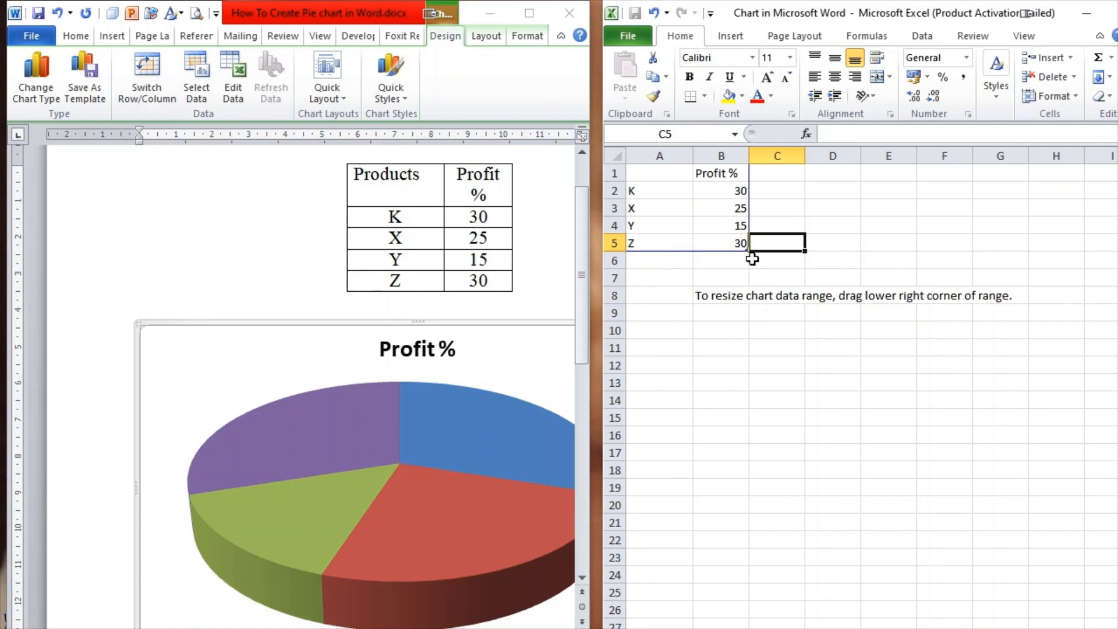
left_click(730, 210)
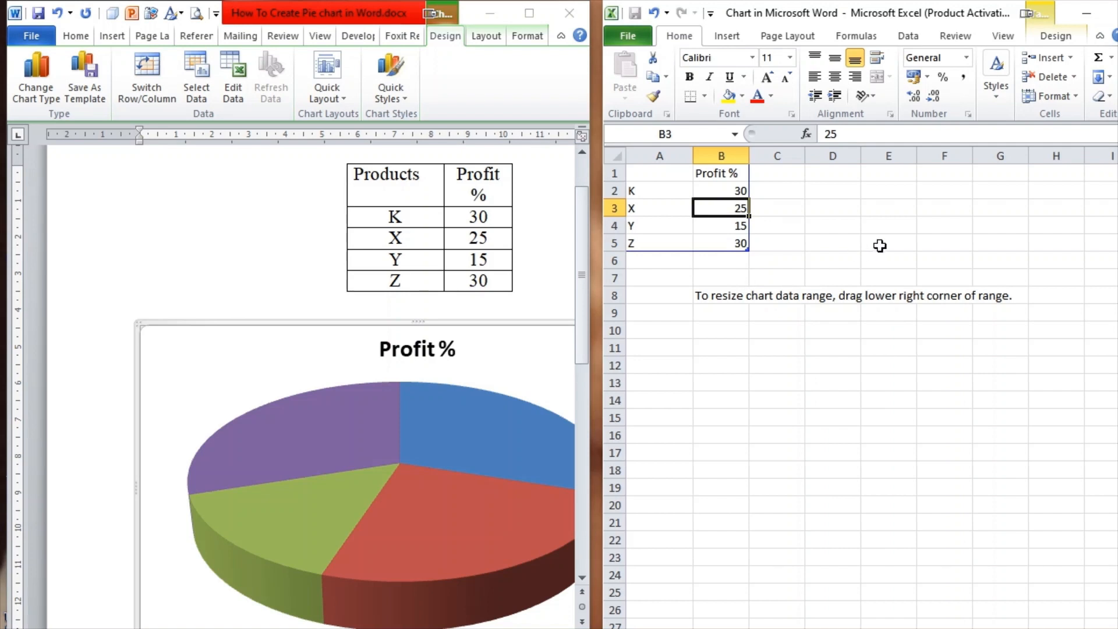
left_click(530, 17)
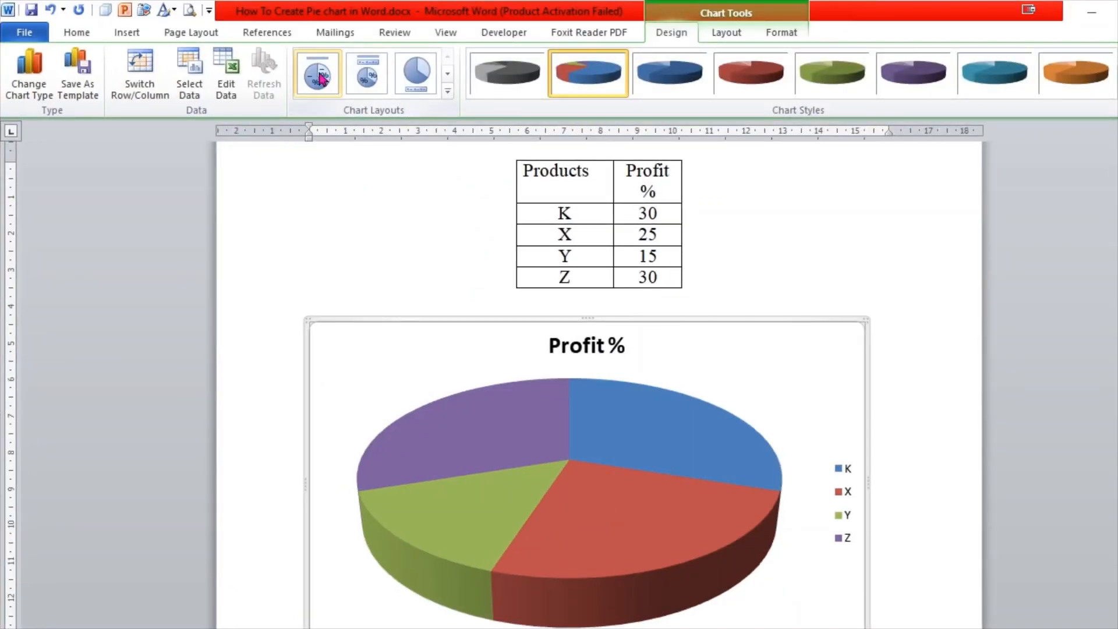
Apply the chart layout that labels each pie slice with its product name and percentage and has no legend
left_click(320, 78)
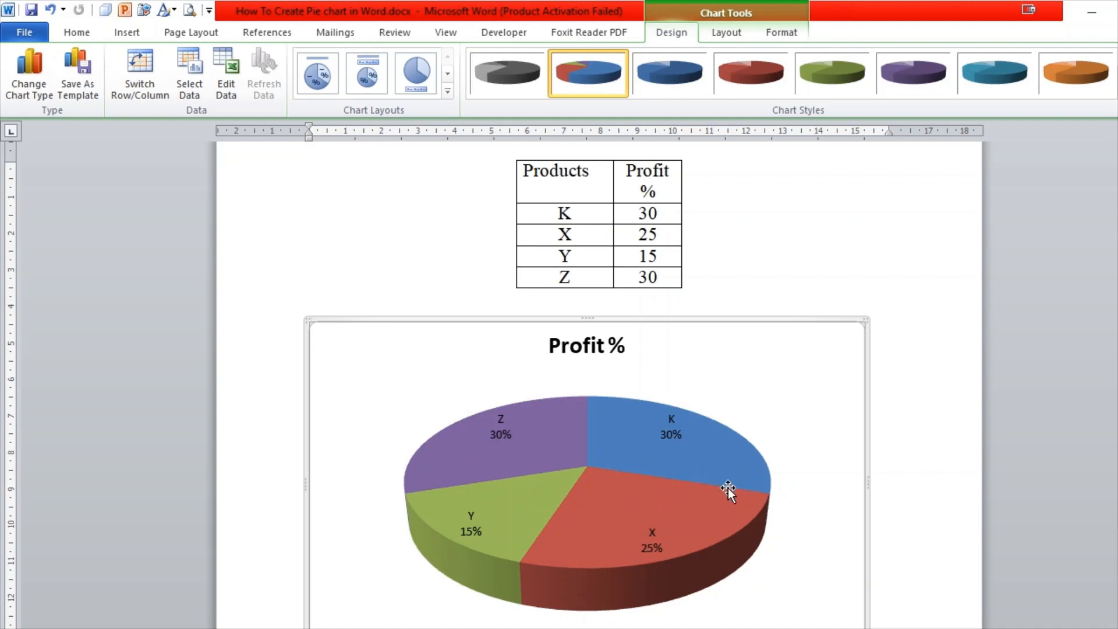
mouse_move(726, 492)
left_click(606, 465)
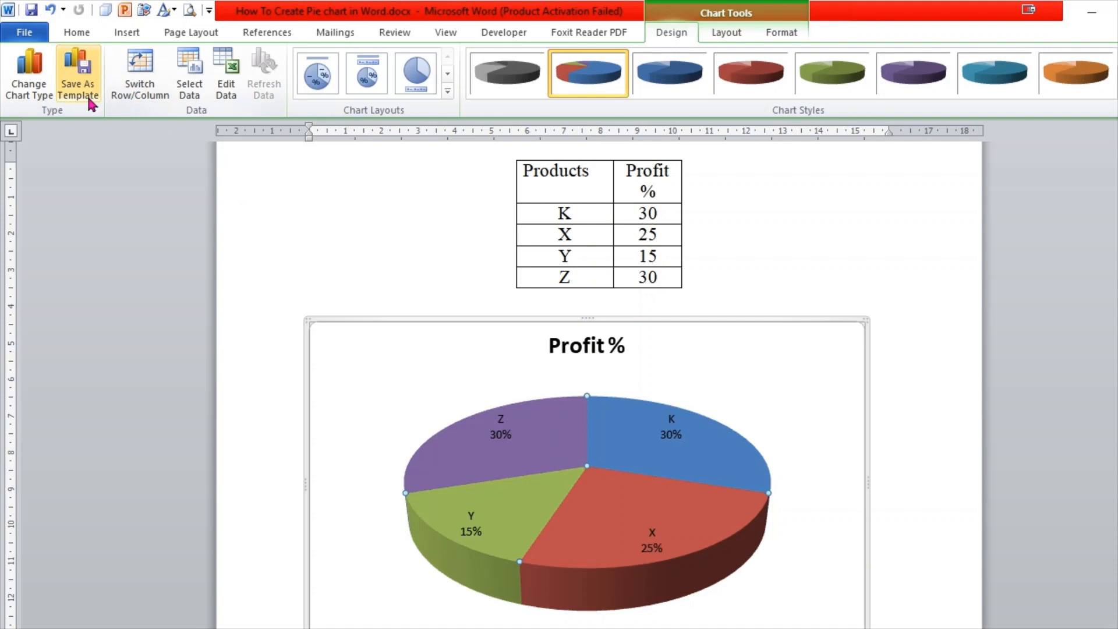
Change the profit chart's type to Clustered Bar
left_click(30, 73)
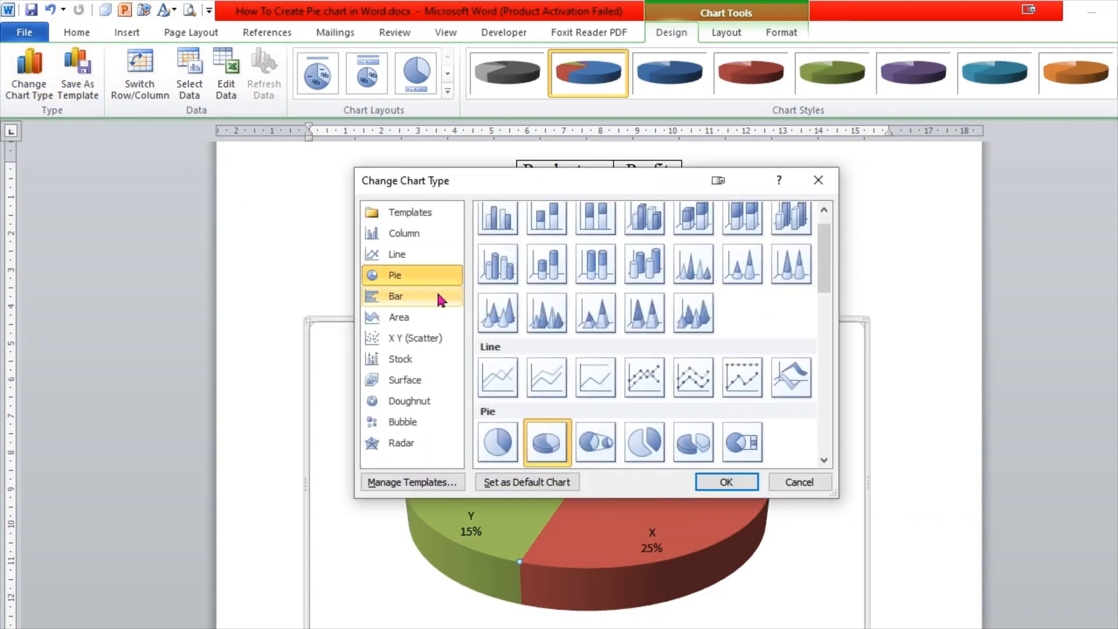
left_click(406, 297)
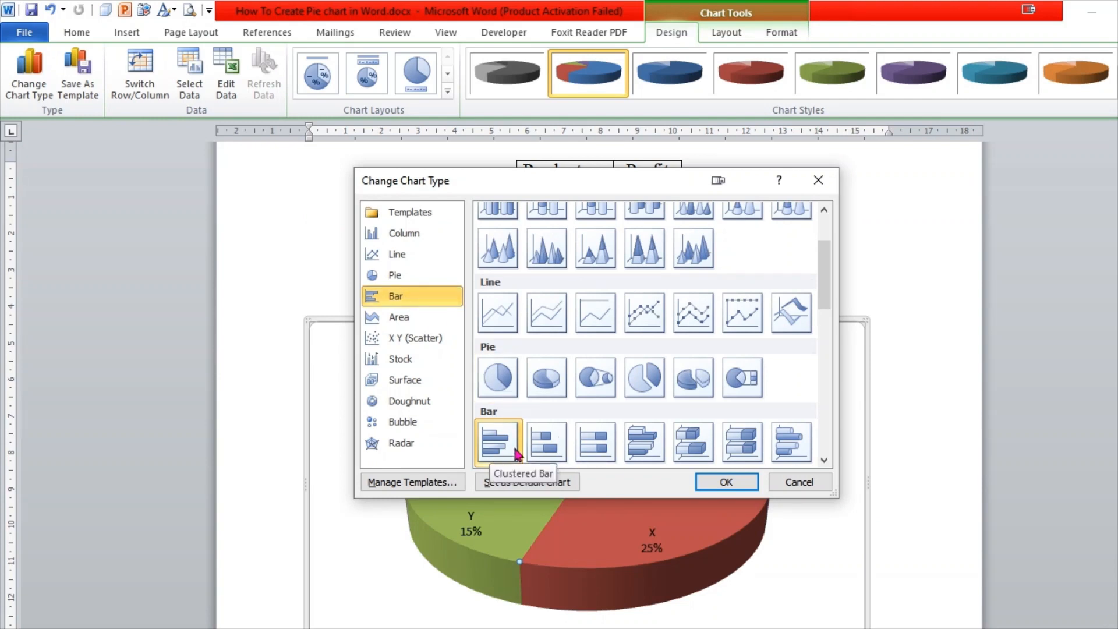
left_click(718, 484)
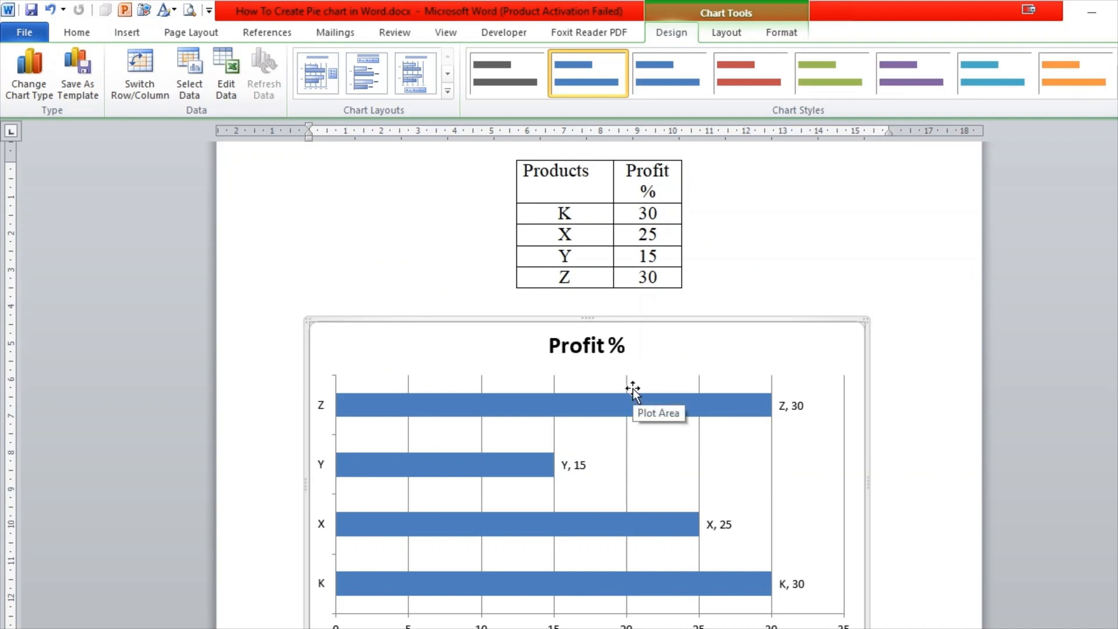
left_click(576, 415)
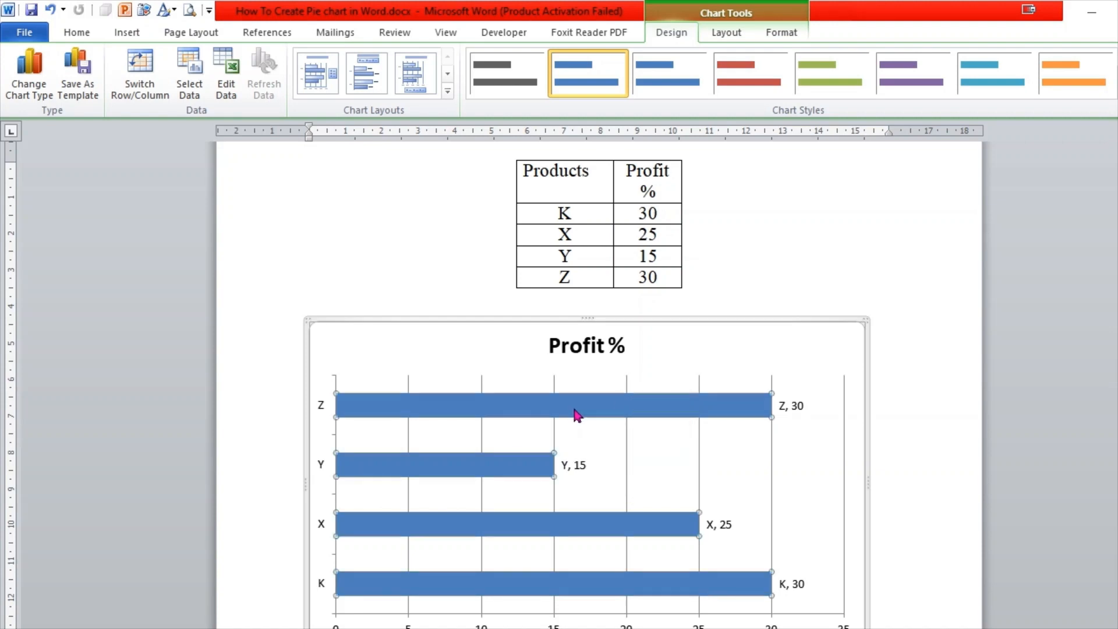
Change the clustered bar chart back to a Pie in 3-D
left_click(26, 70)
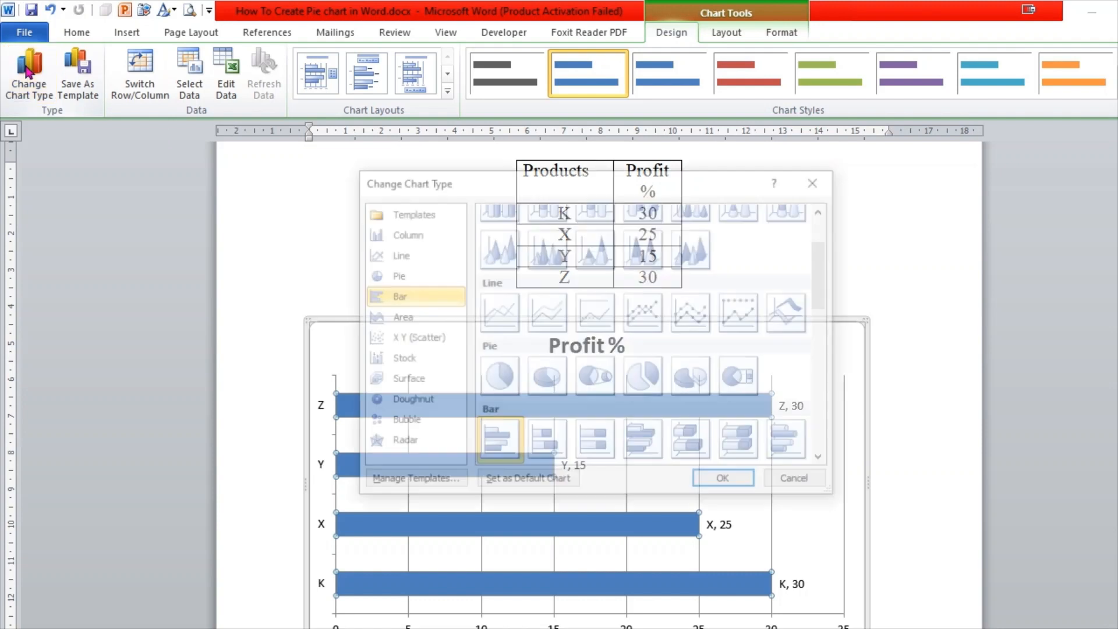
left_click(402, 275)
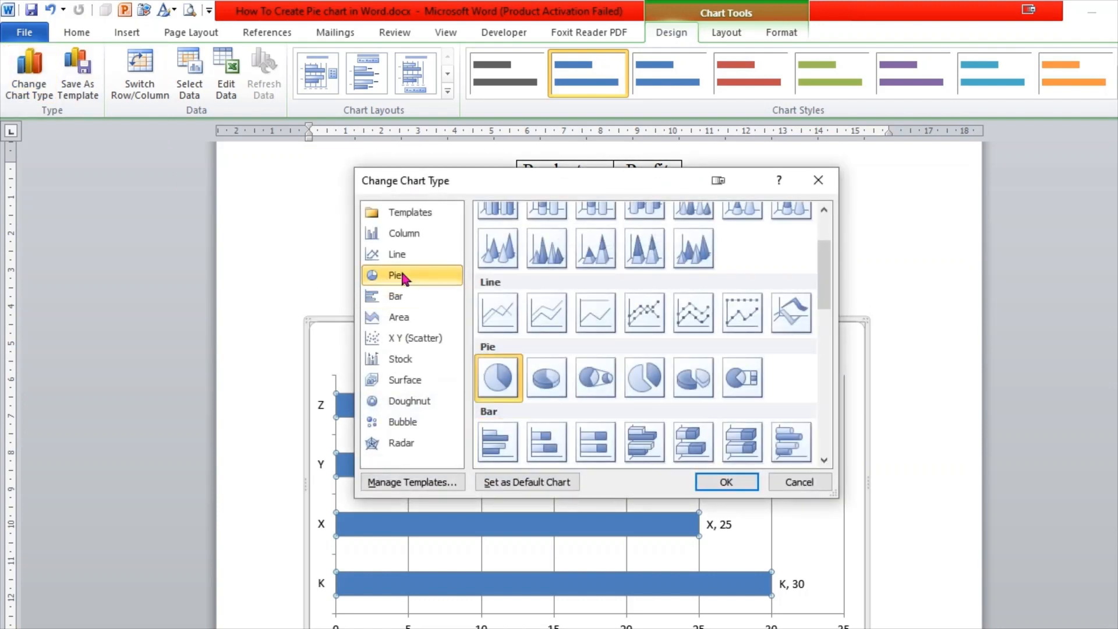
left_click(547, 379)
left_click(728, 482)
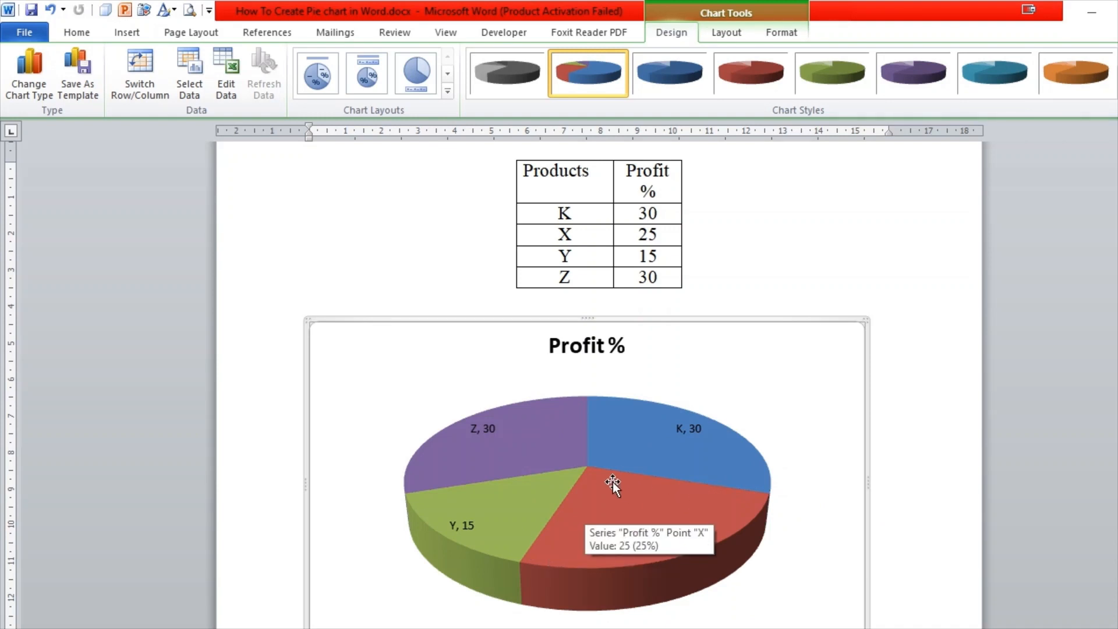
left_click(655, 488)
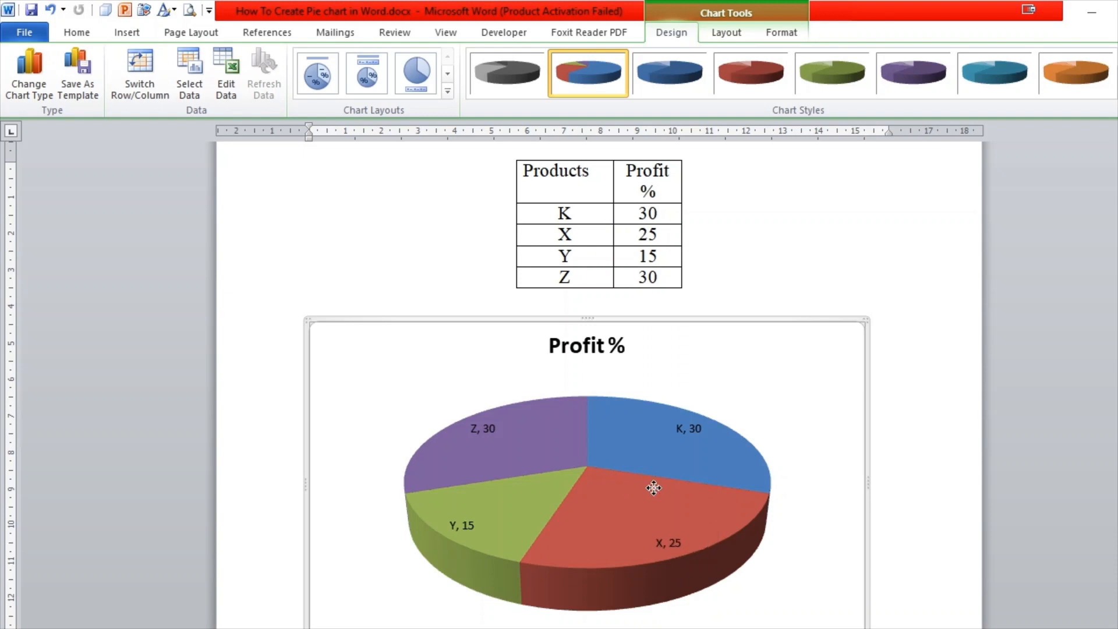
Change the 3-D pie chart to the first Doughnut chart type
left_click(29, 73)
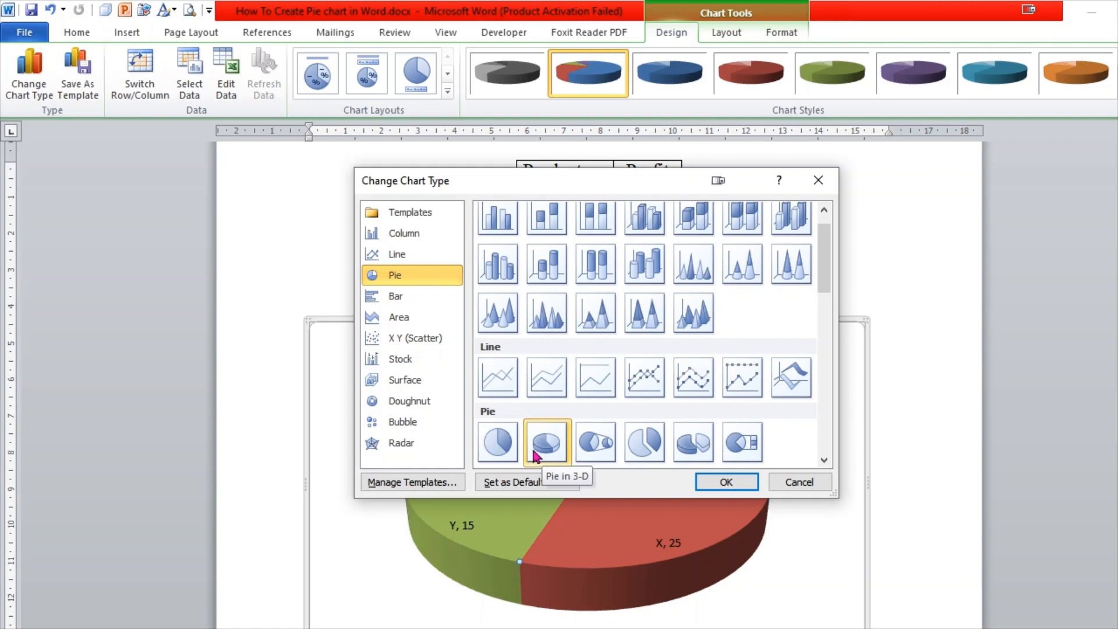
left_click(406, 407)
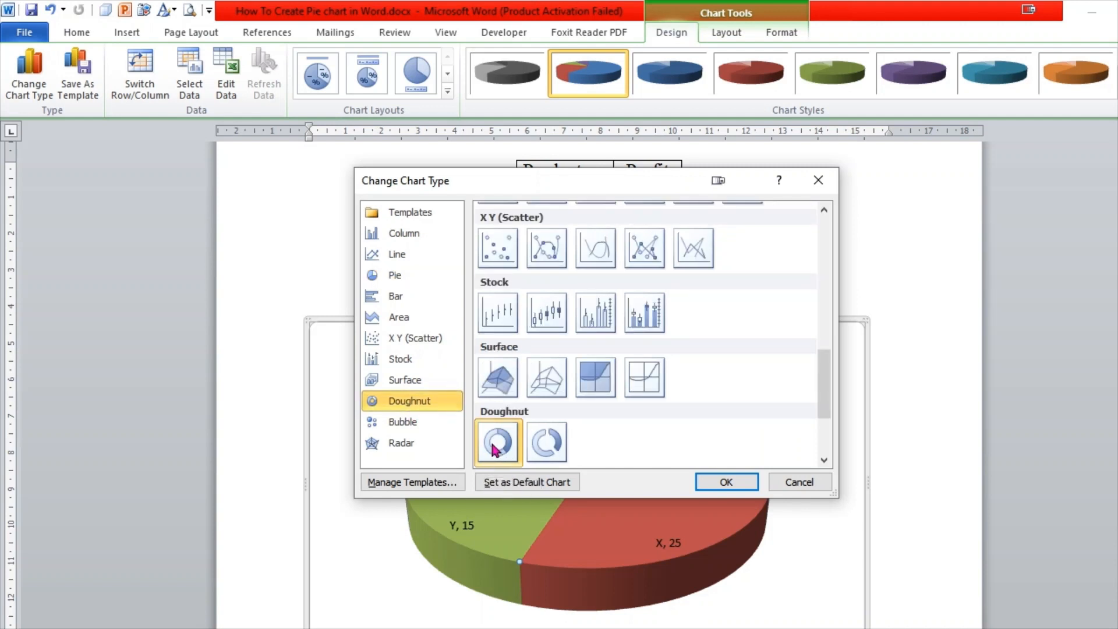
left_click(732, 480)
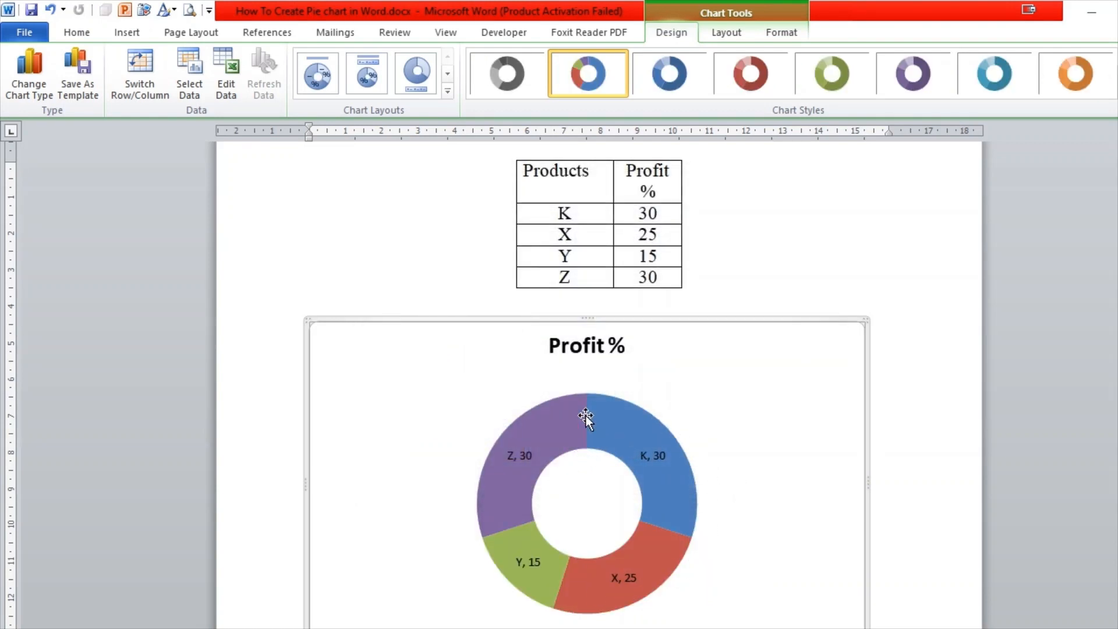
Try the blue, red, green and purple styles on the doughnut chart and return to the multicolour style
left_click(665, 89)
left_click(741, 77)
left_click(832, 75)
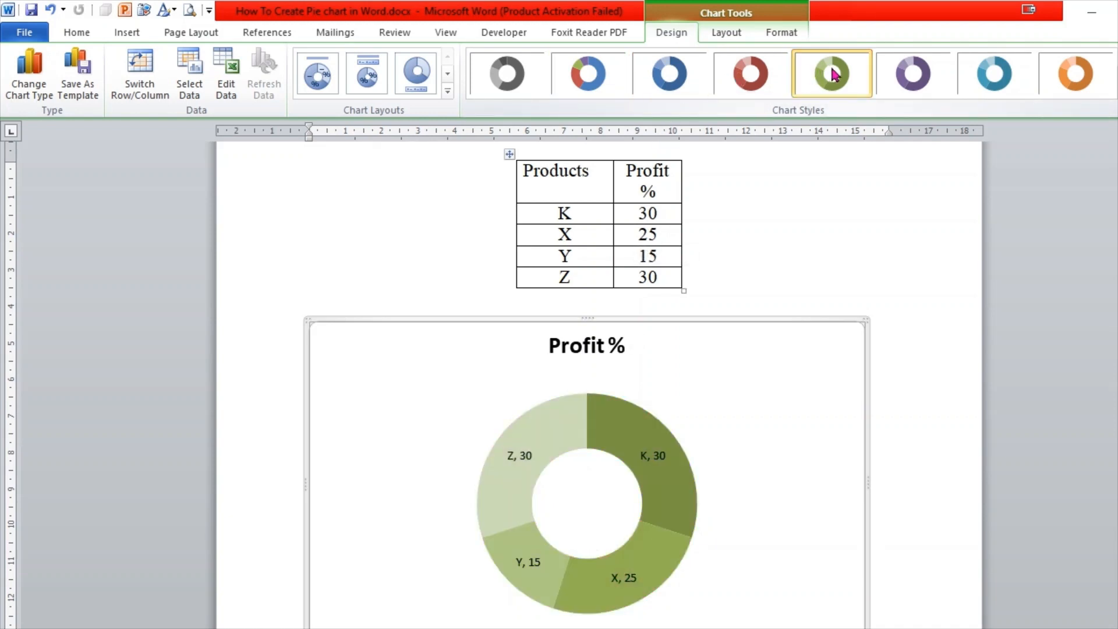
left_click(912, 75)
left_click(585, 75)
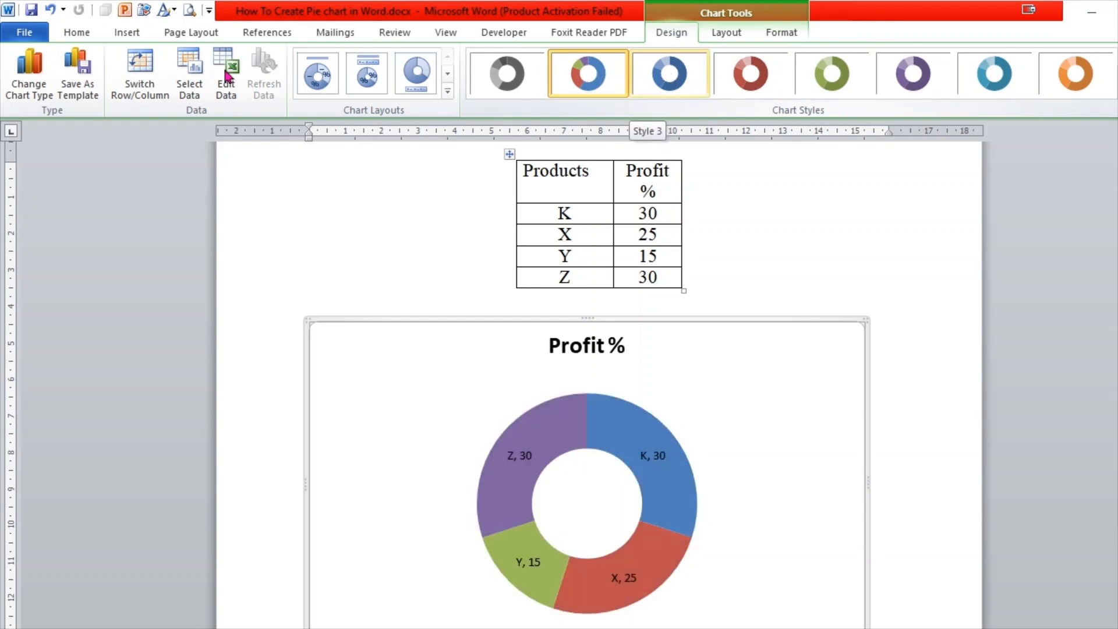
Try the second chart layout, and settle on the first one with product names and percentages on the doughnut segments
left_click(364, 78)
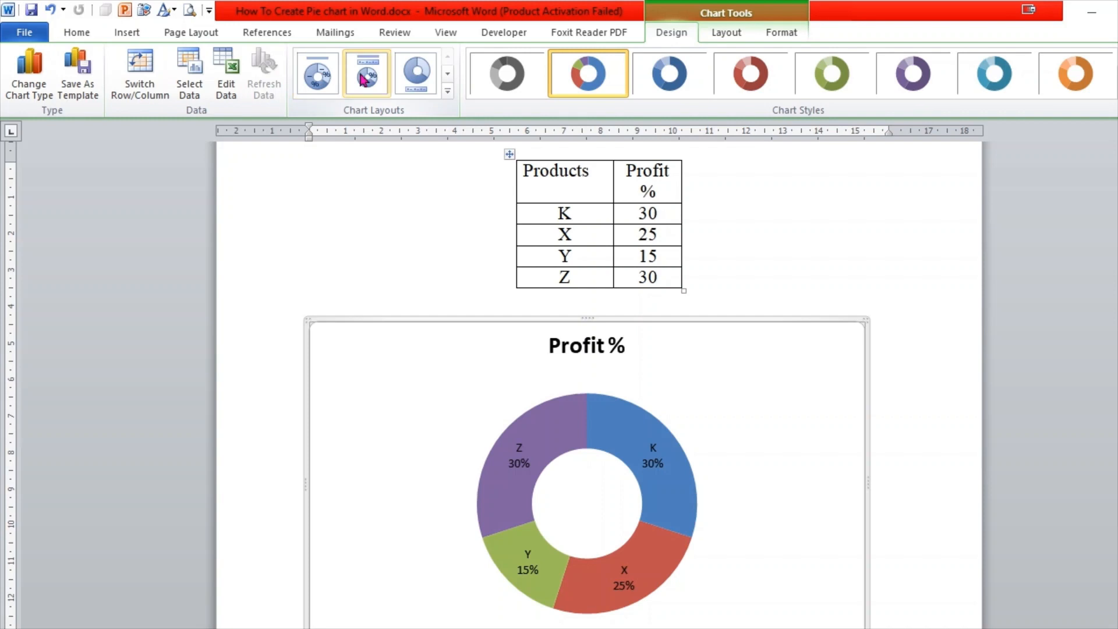
left_click(364, 78)
left_click(316, 75)
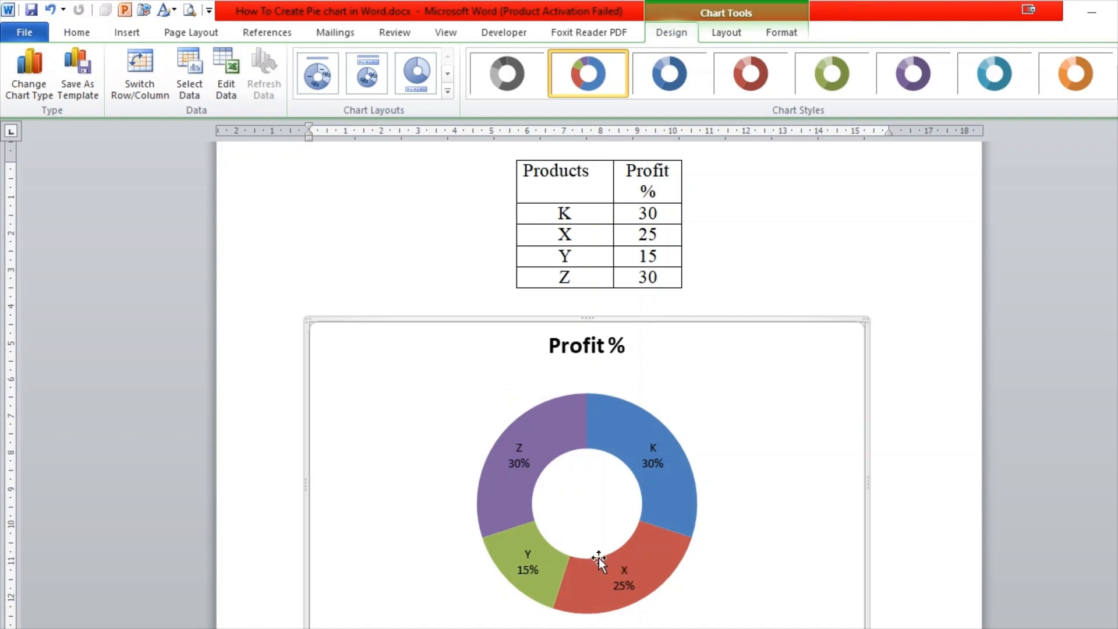
mouse_move(599, 560)
mouse_move(517, 522)
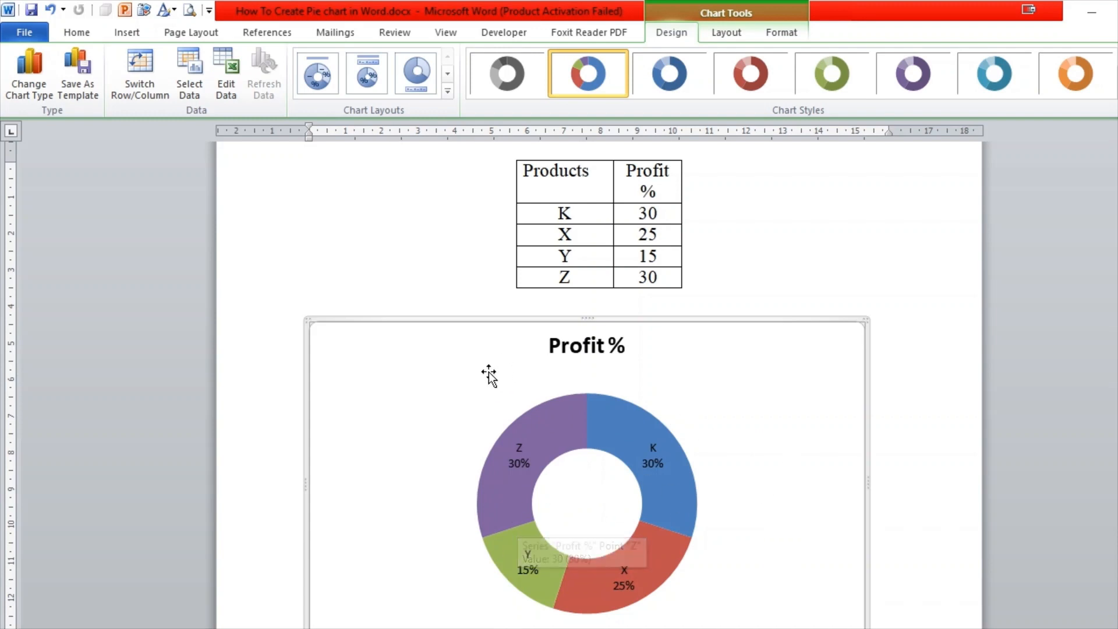